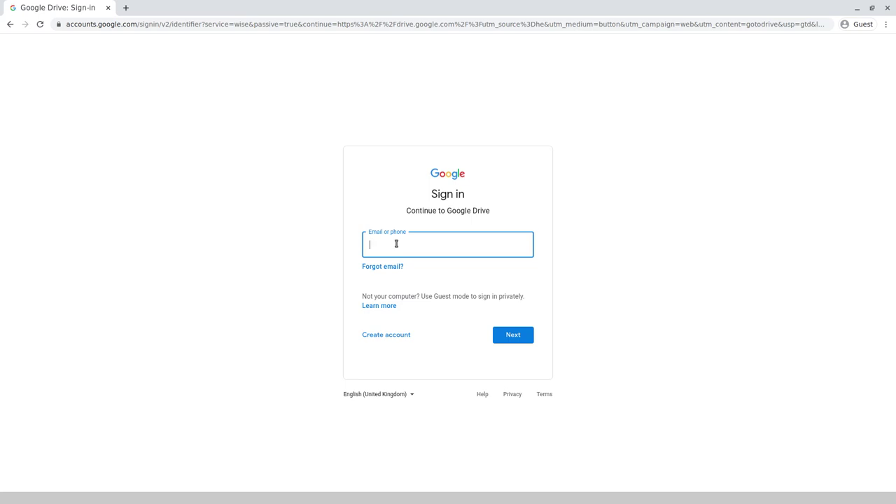
# - Enter the account's e-mail username in the Google sign-in page's Email or phone field
pyautogui.hotkey('alt', 'Tab')
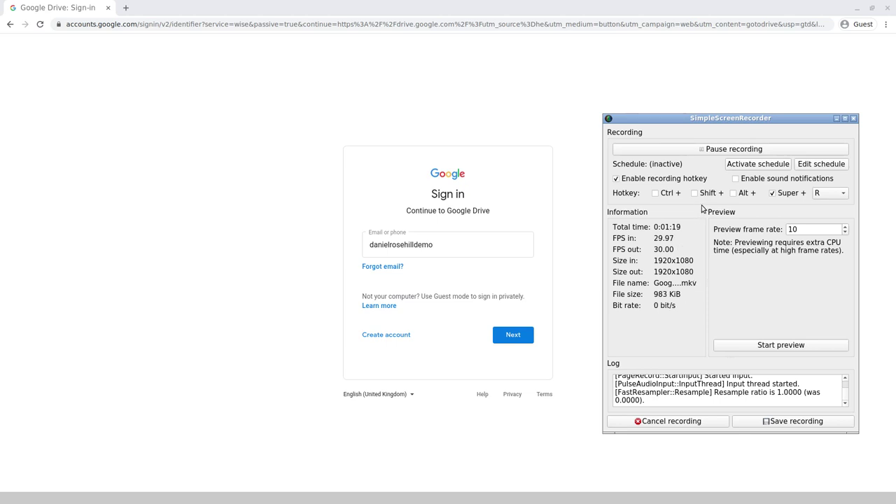
pyautogui.doubleClick(708, 119)
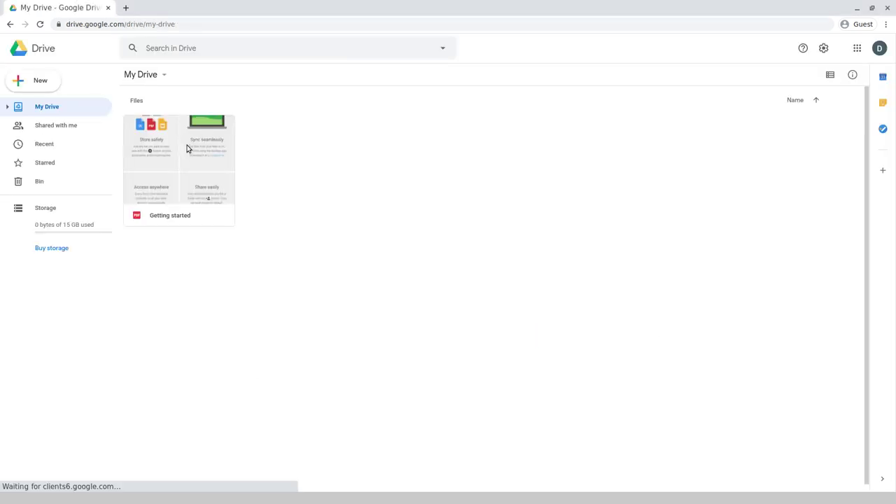
# - Remove the Getting started file and create a new folder in My Drive
pyautogui.rightClick(186, 148)
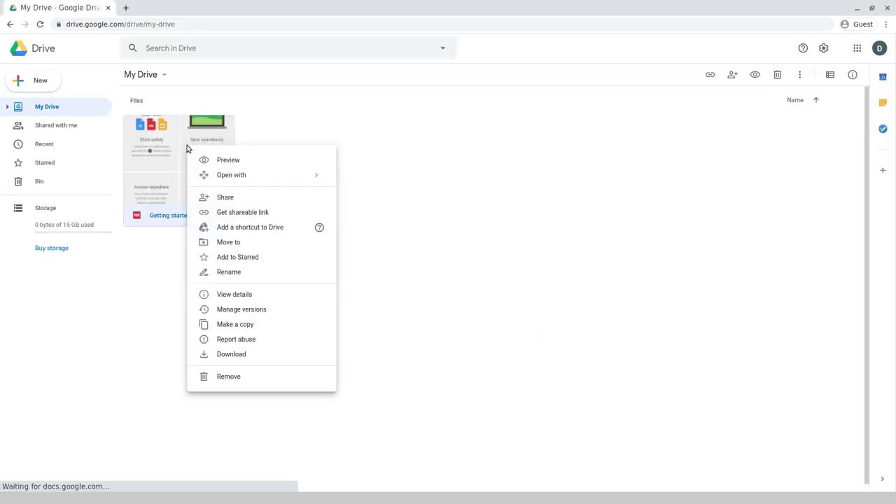
pyautogui.click(232, 378)
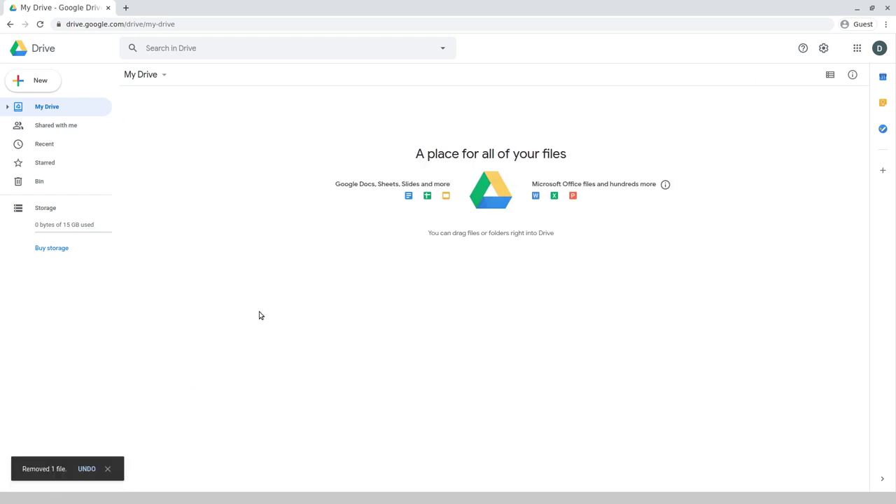
pyautogui.click(42, 81)
pyautogui.click(70, 86)
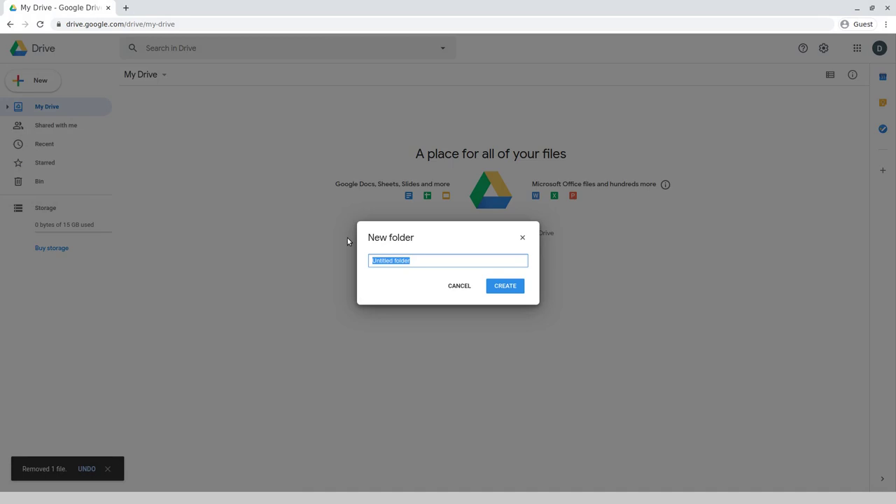
pyautogui.write('Notes')
pyautogui.press('Return')
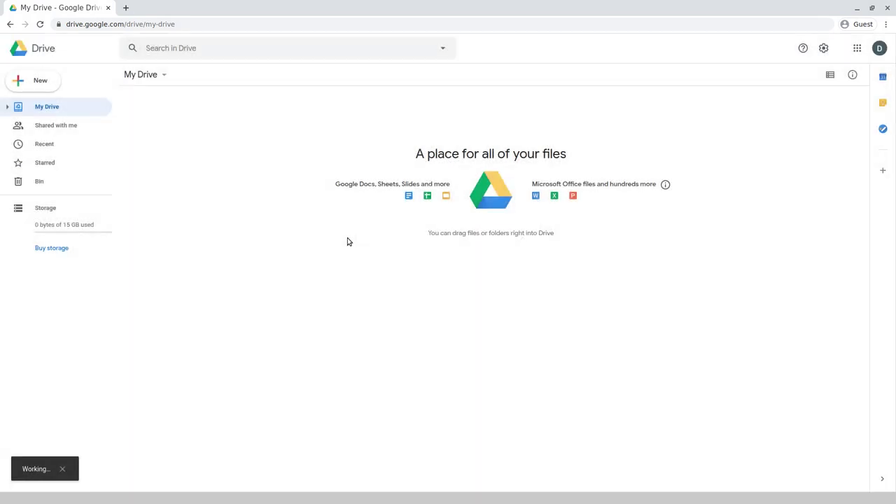
# - Inside Clients, create a Test_Client folder and open it
pyautogui.doubleClick(179, 125)
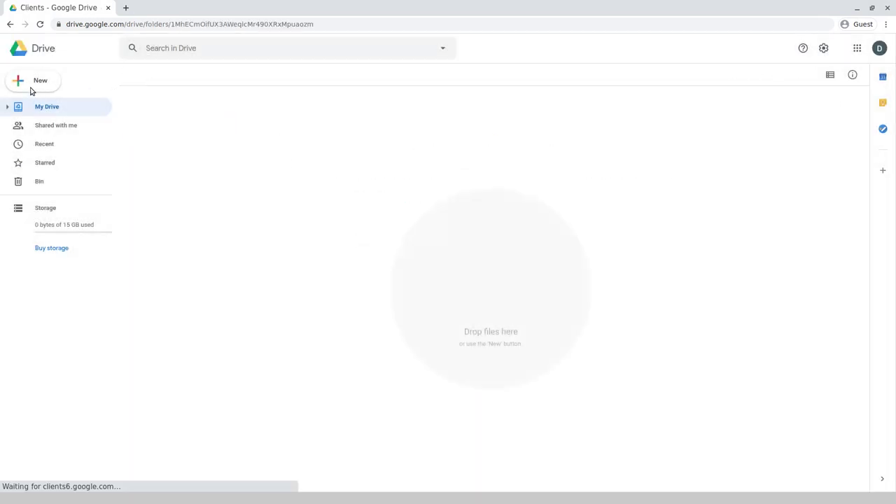
pyautogui.click(829, 75)
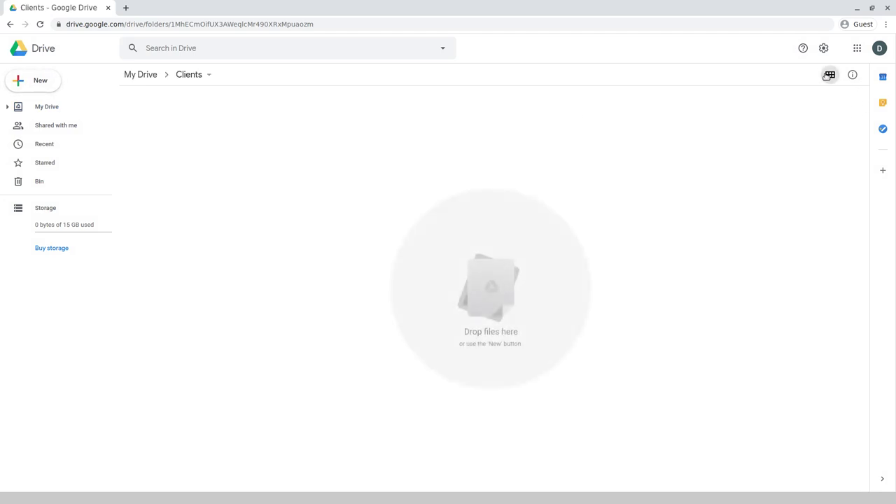
pyautogui.click(31, 79)
pyautogui.click(88, 85)
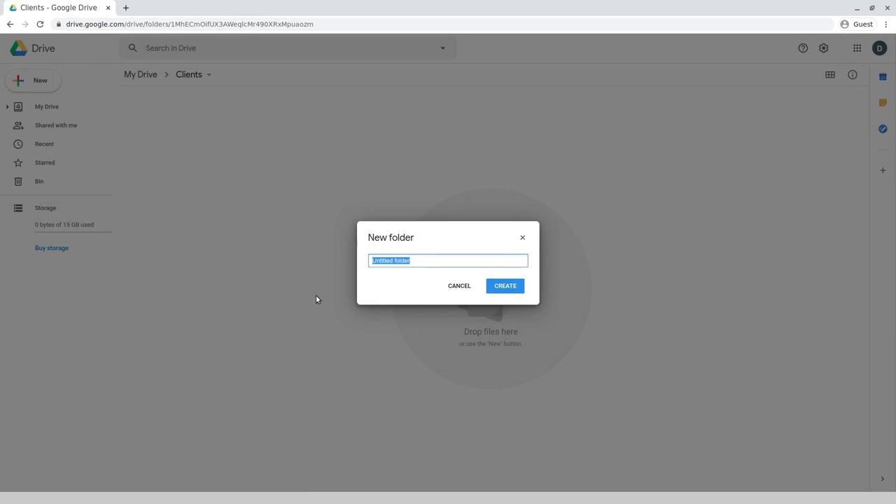
pyautogui.write('Test_Client')
pyautogui.press('Return')
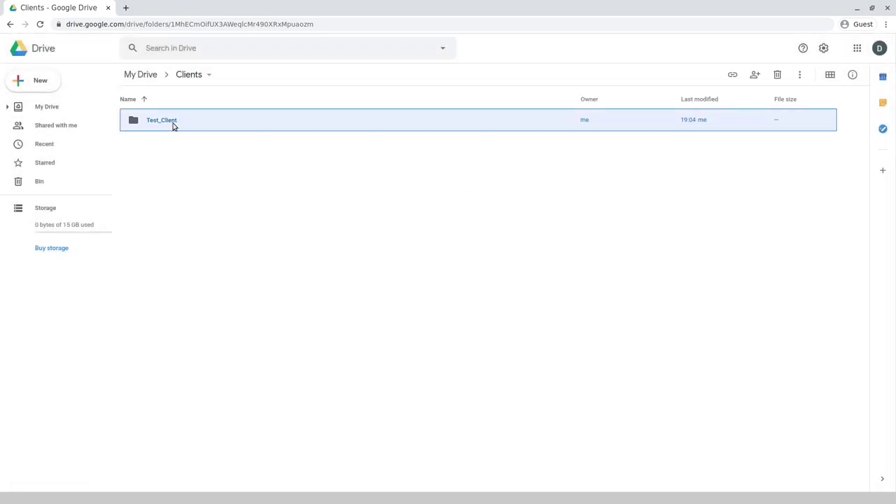
pyautogui.doubleClick(174, 124)
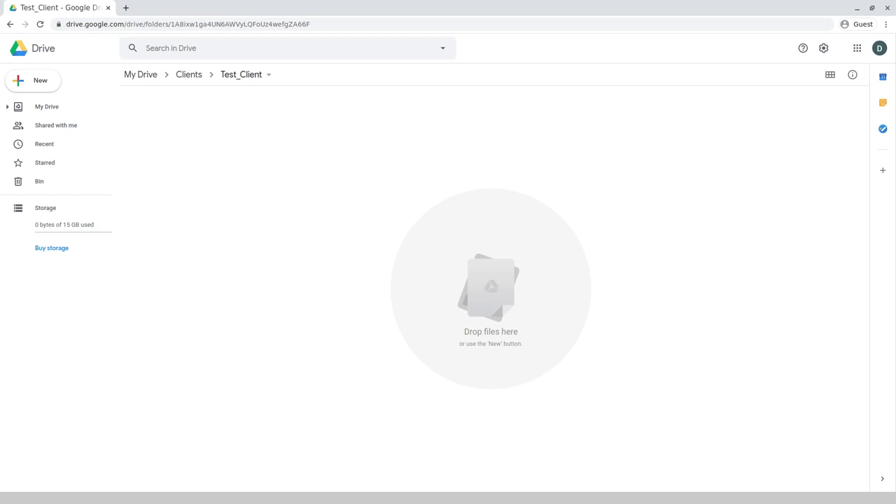
# - Drag the seven New client template folders from the file manager into Test_Client
pyautogui.hotkey('alt', 'Tab')
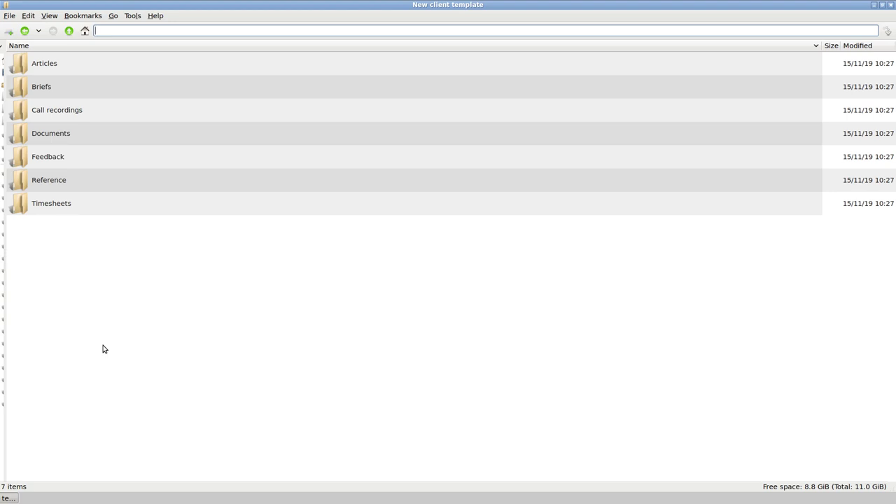
pyautogui.moveTo(4, 291); pyautogui.dragTo(1, 291)
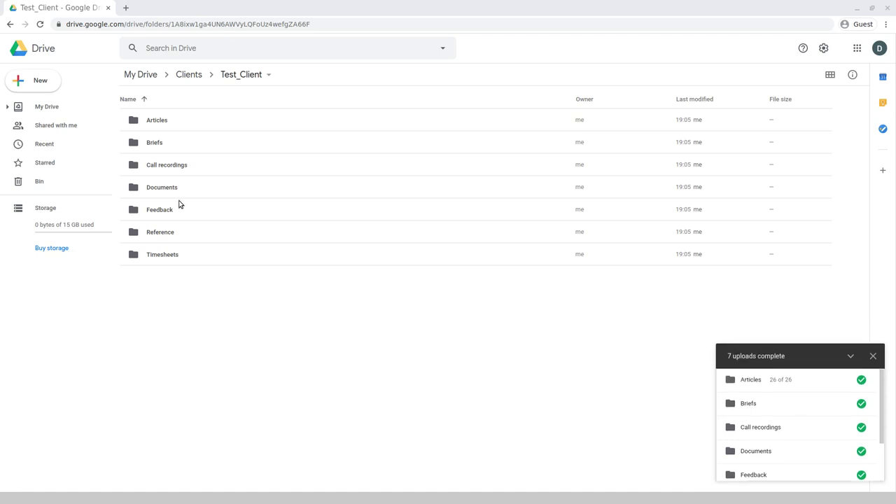
# - Open the Articles folder and delete folders 19 and 20
pyautogui.click(157, 119)
pyautogui.doubleClick(157, 119)
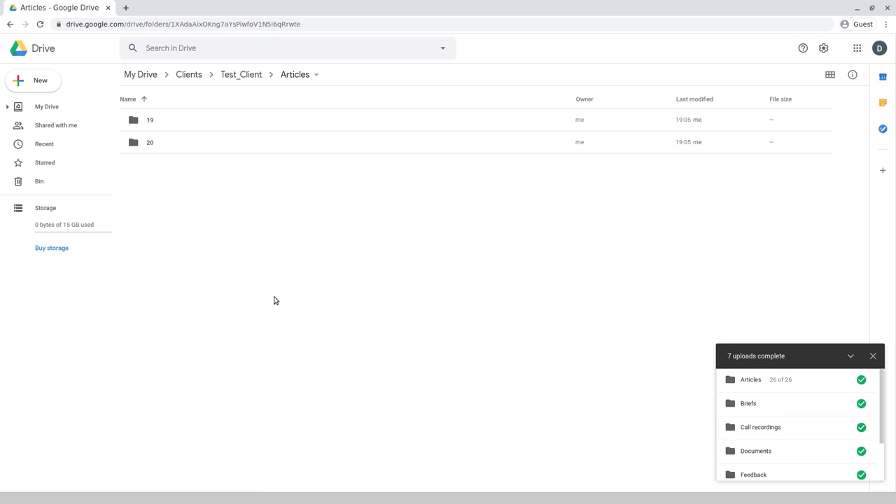
pyautogui.hotkey('ctrl', 'a')
pyautogui.press('Delete')
# - Create two new folders in Articles, 'Shared' and 'Test Shared'
pyautogui.click(28, 90)
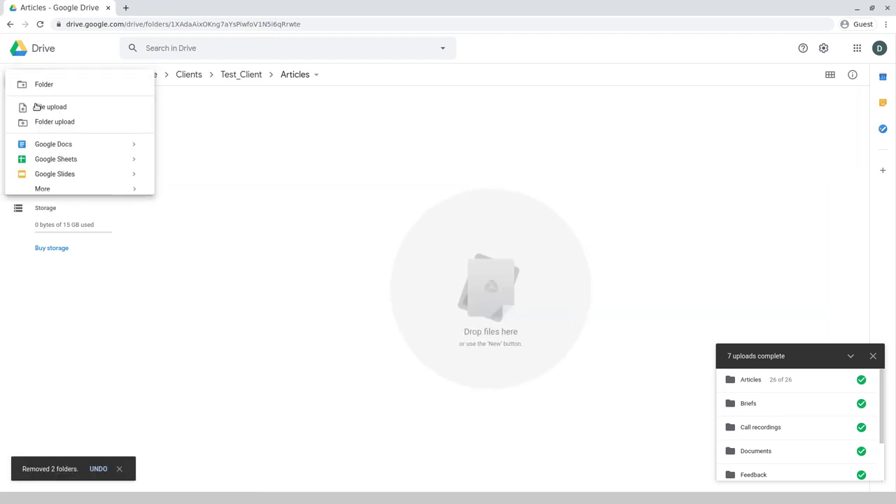
pyautogui.click(44, 86)
pyautogui.write('Shared')
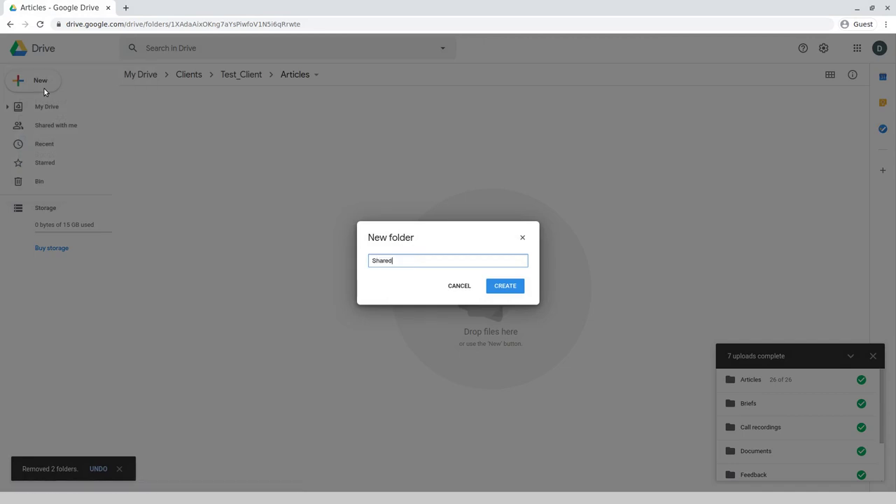
pyautogui.press('Return')
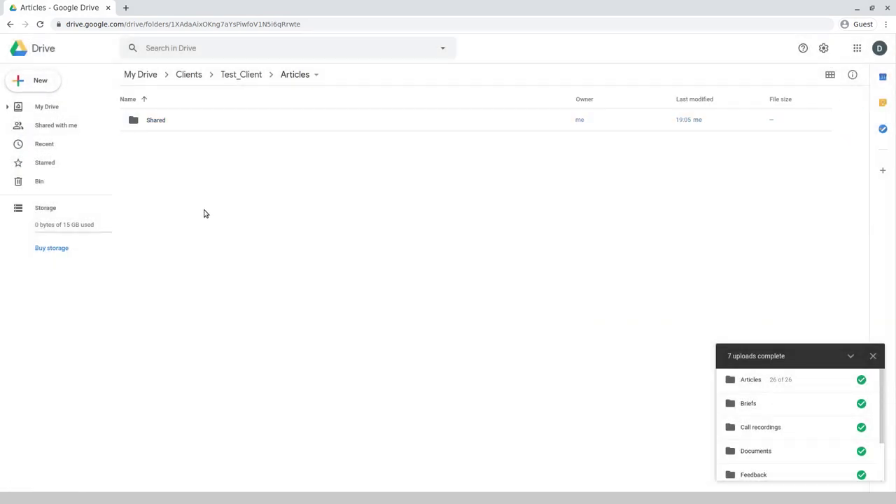
pyautogui.click(40, 81)
pyautogui.click(48, 85)
pyautogui.write('Test Shared')
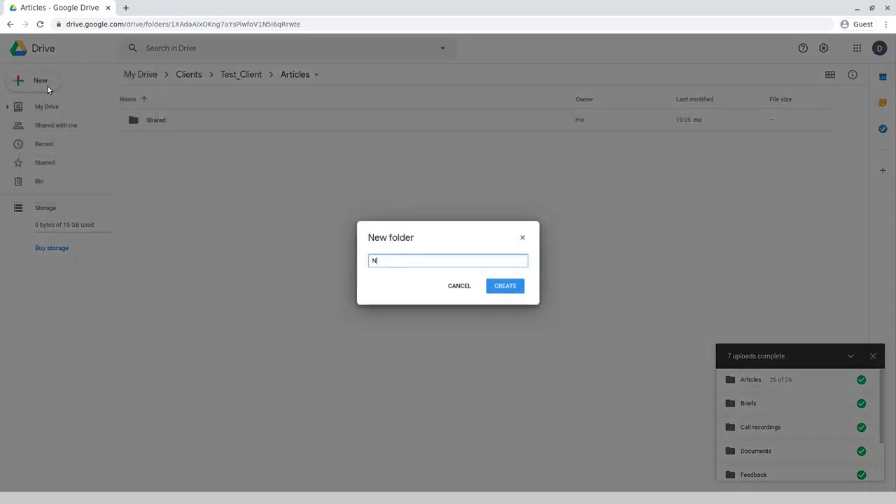
pyautogui.press('Return')
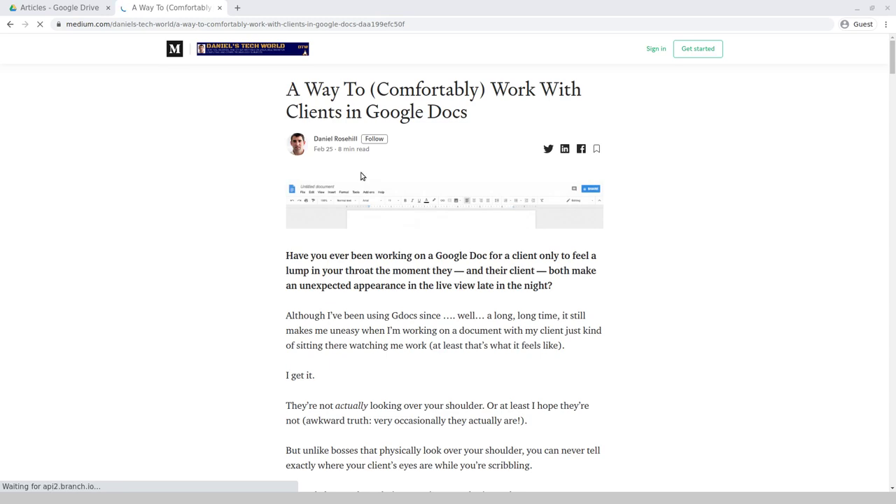
# - Dismiss the sign-in prompt and read the Medium article's Shared and Not Shared folders section
pyautogui.scroll(-6, 366, 161)
pyautogui.scroll(5, 372, 144)
pyautogui.scroll(1, 370, 139)
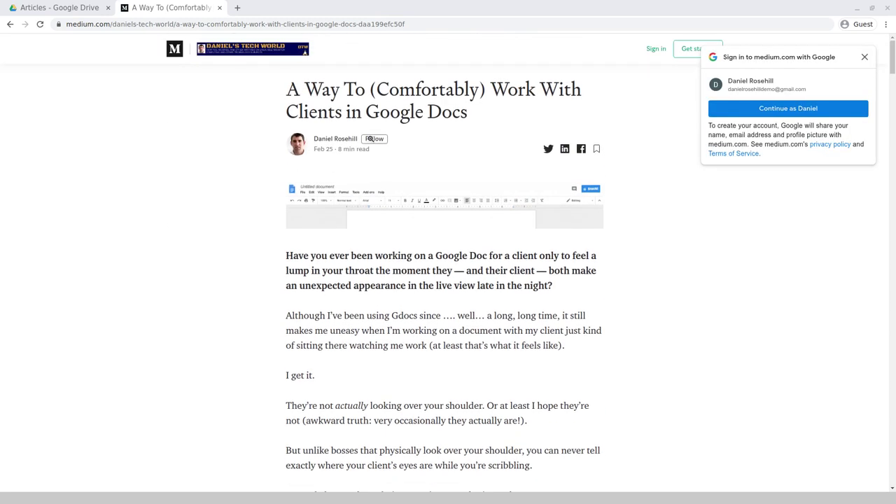
pyautogui.click(864, 57)
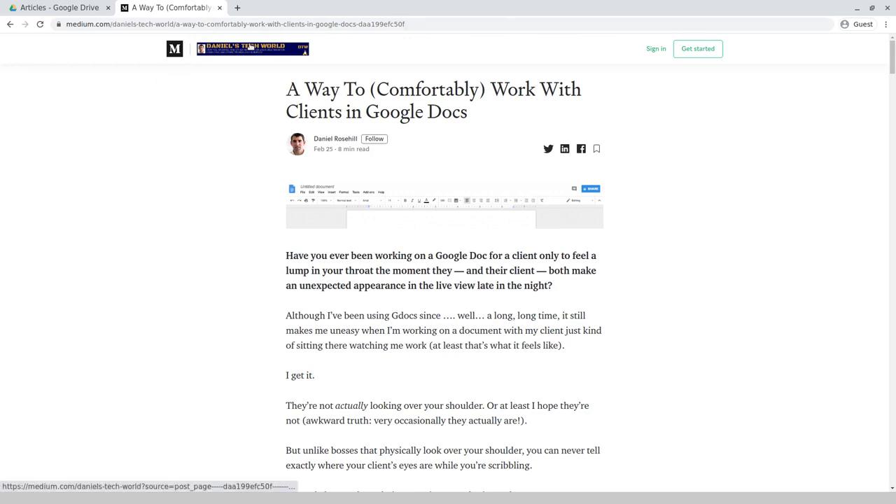
pyautogui.scroll(-5, 100, 260)
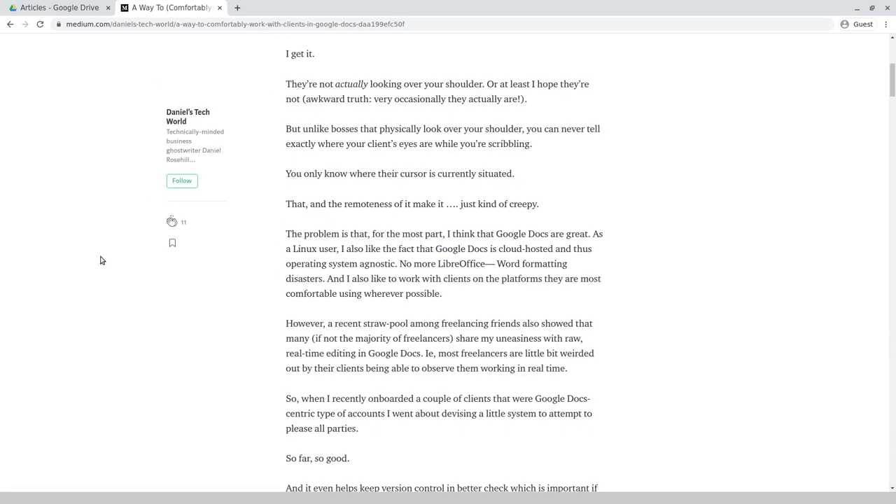
pyautogui.scroll(-7, 100, 261)
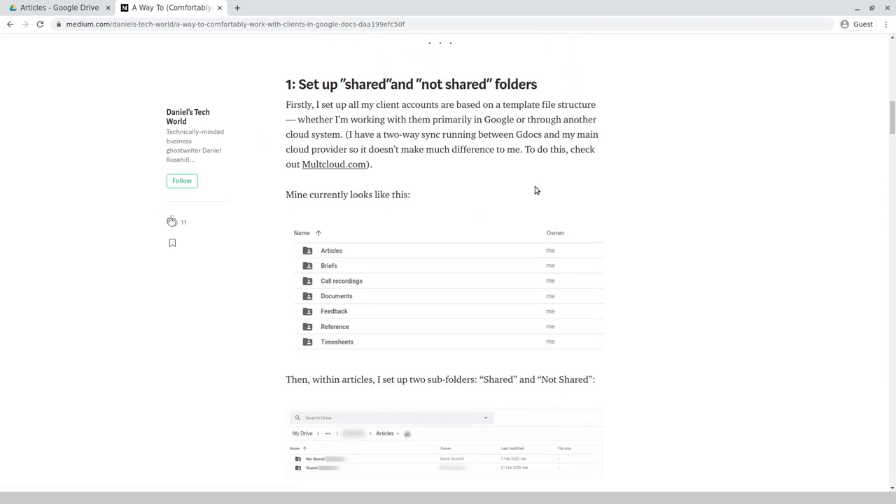
pyautogui.scroll(-2, 448, 140)
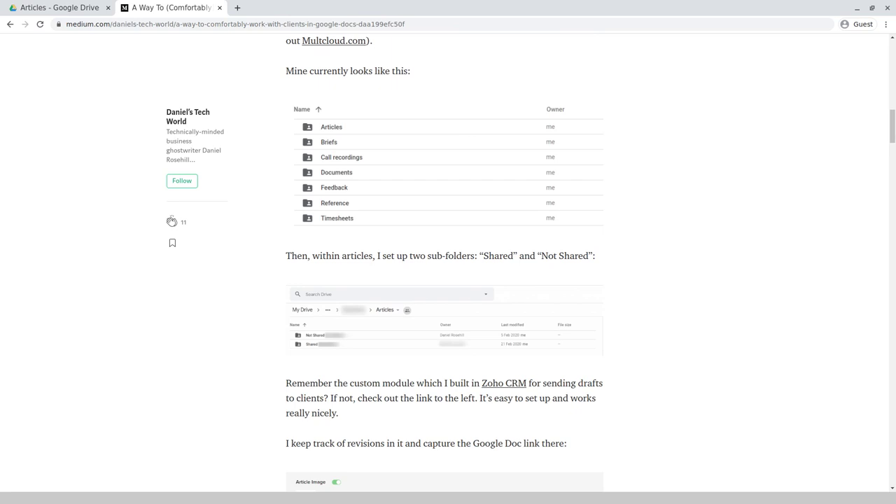
pyautogui.hotkey('ctrl', 'shift', 'Tab')
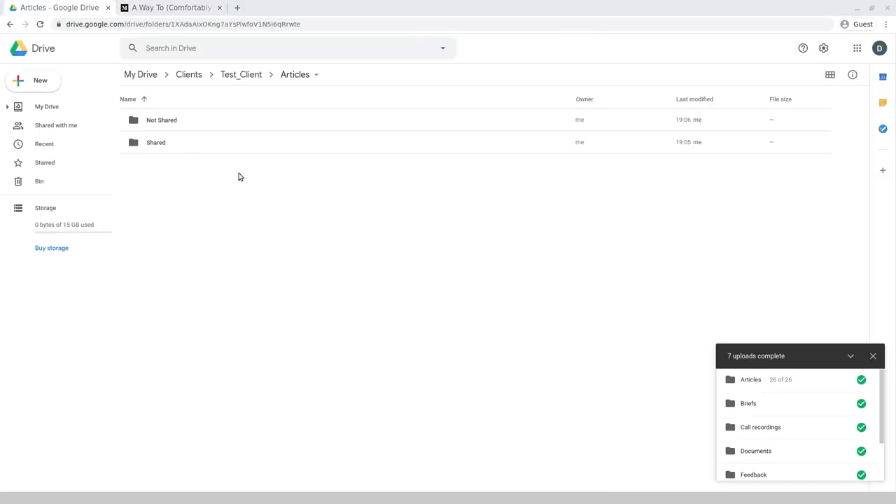
# - Turn on link sharing for the Shared folder so anyone with the link can view it
pyautogui.rightClick(200, 143)
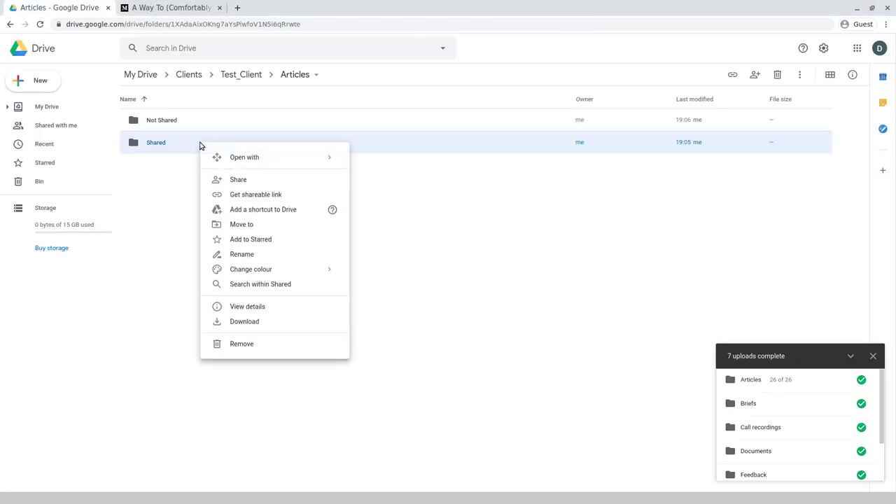
pyautogui.click(274, 183)
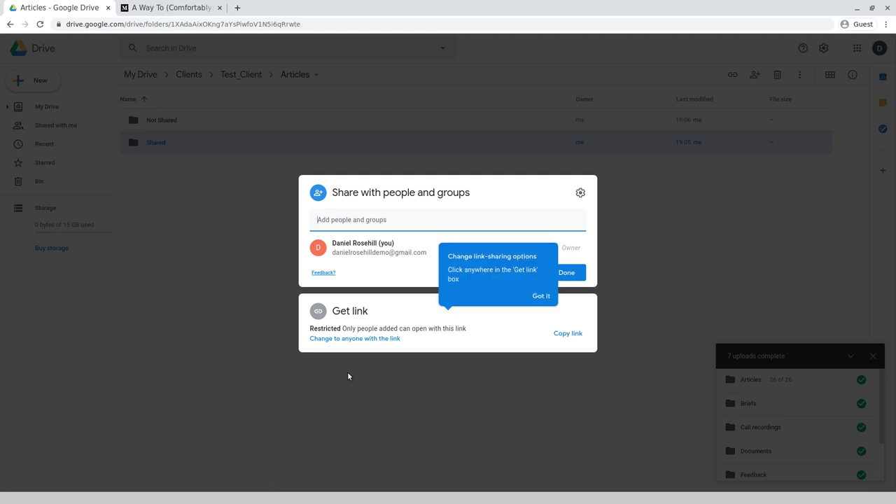
pyautogui.click(537, 297)
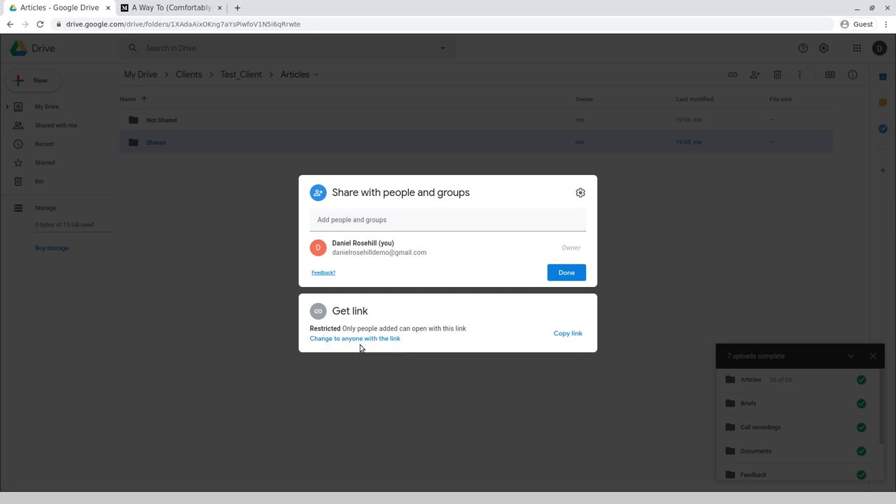
pyautogui.click(365, 340)
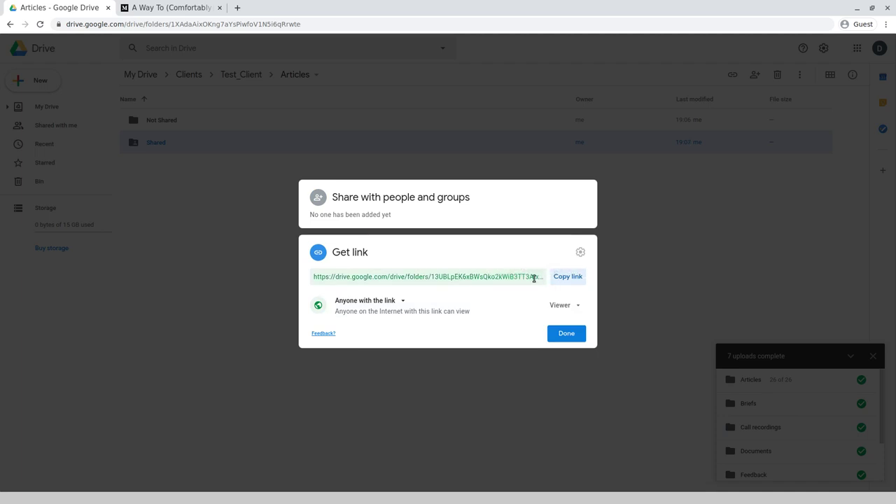
pyautogui.click(581, 252)
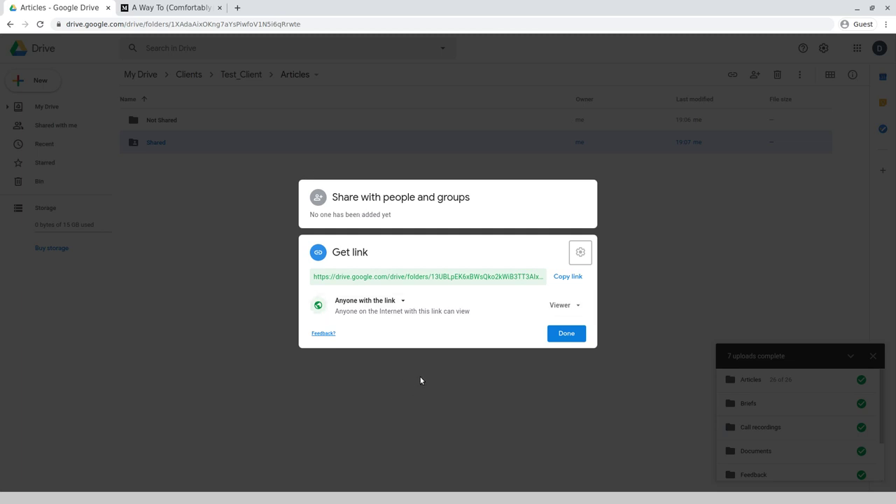
pyautogui.click(572, 336)
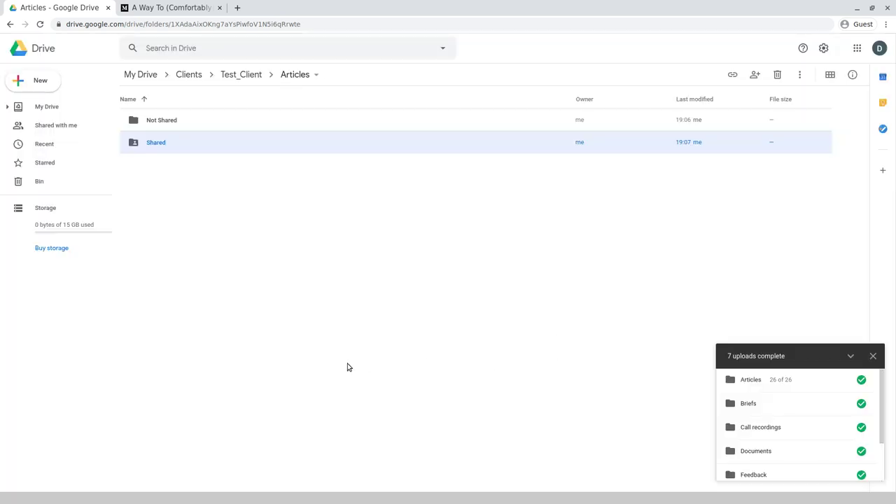
# - Add the collaborator's e-mail to the Shared folder as Editor, with notification turned off
pyautogui.rightClick(144, 139)
pyautogui.click(202, 176)
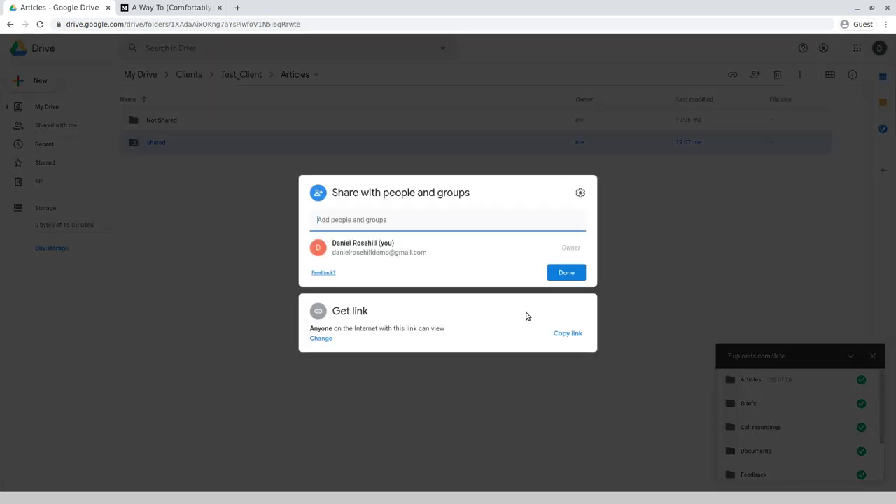
pyautogui.click(576, 259)
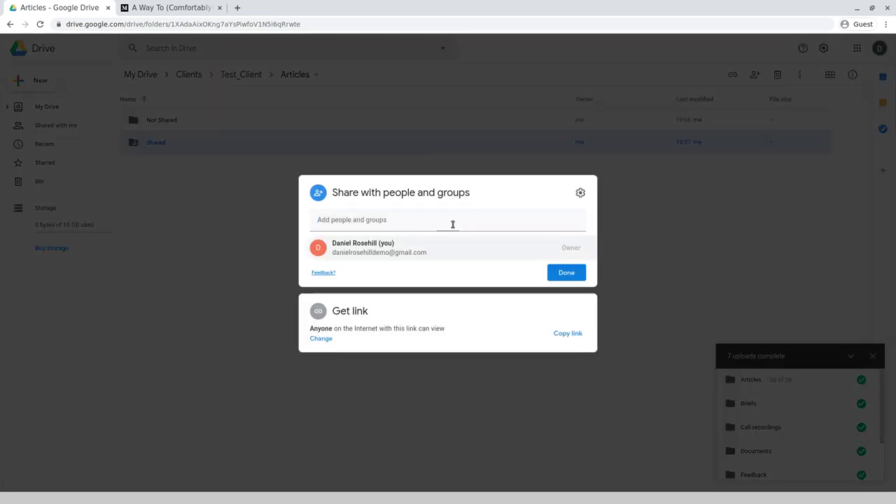
pyautogui.click(369, 216)
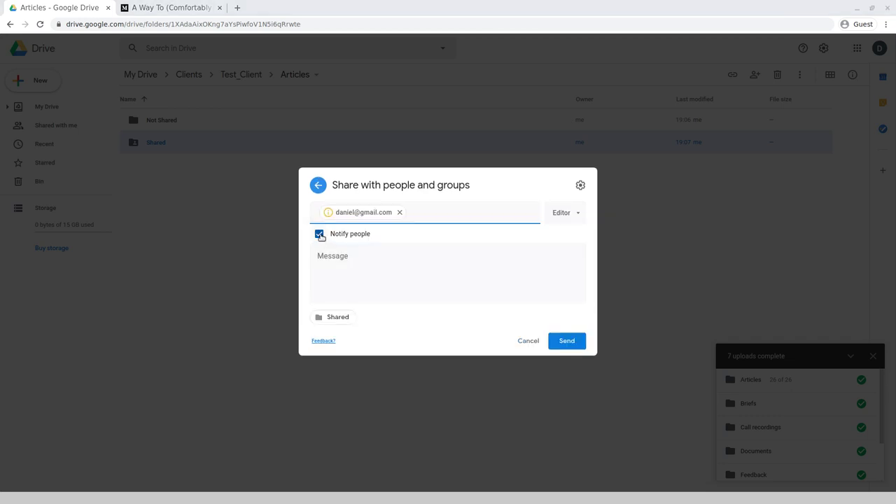
pyautogui.click(320, 235)
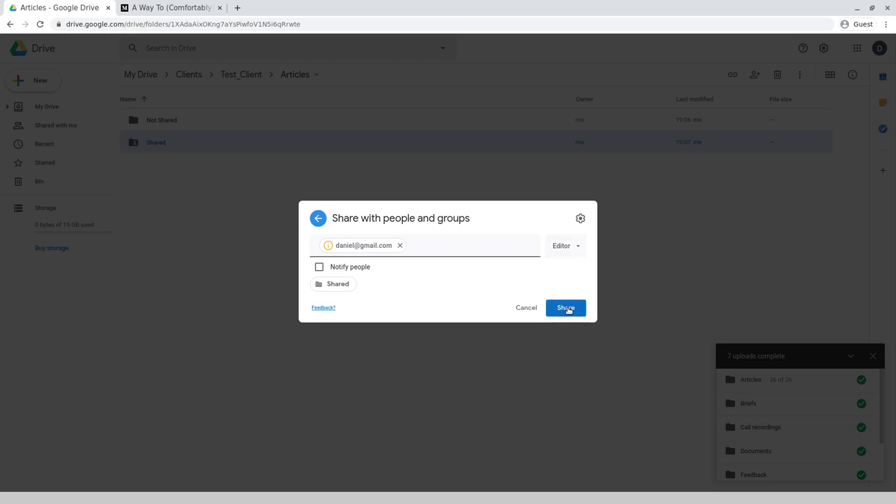
pyautogui.click(568, 309)
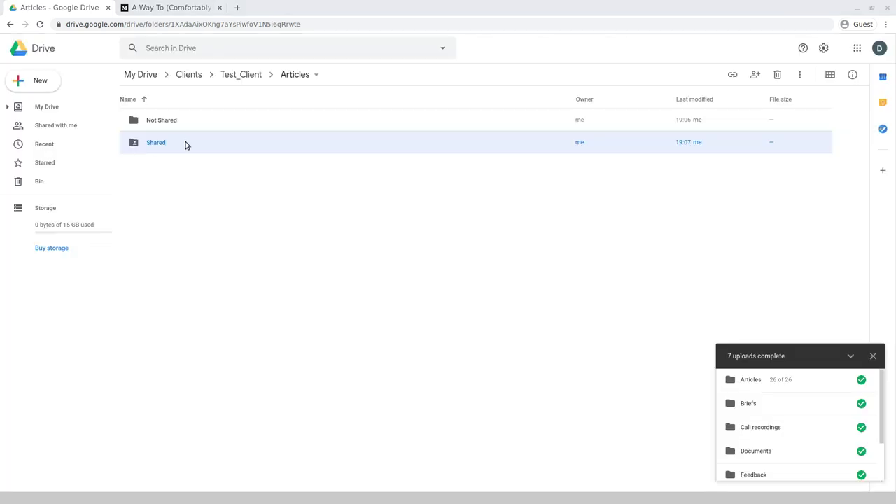
# - In the Not Shared folder, create a new Google Docs document titled 'My Project'
pyautogui.doubleClick(176, 122)
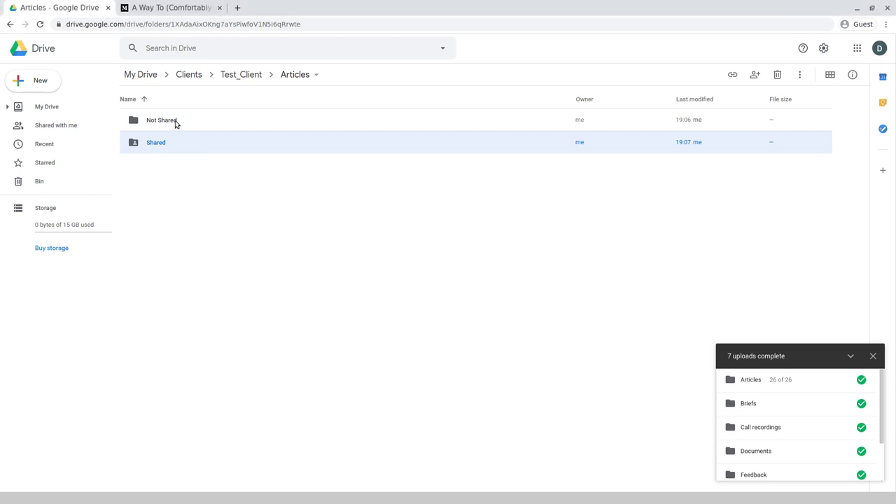
pyautogui.click(28, 81)
pyautogui.click(67, 145)
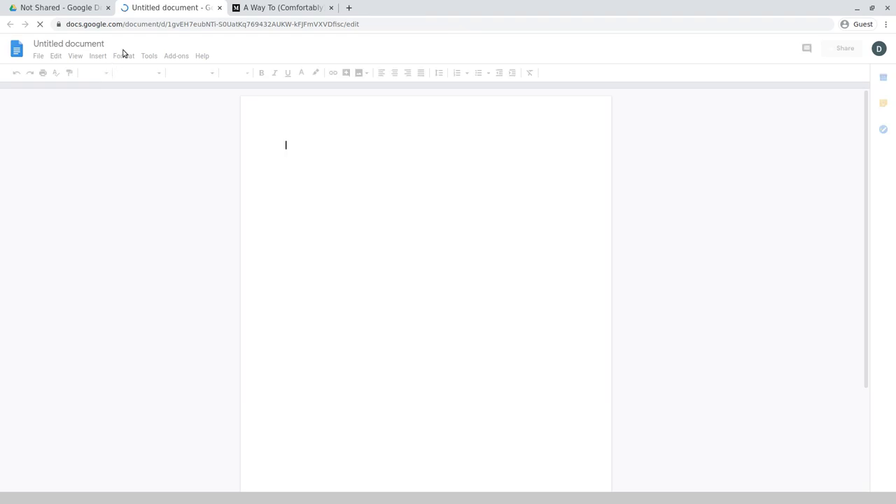
pyautogui.click(95, 44)
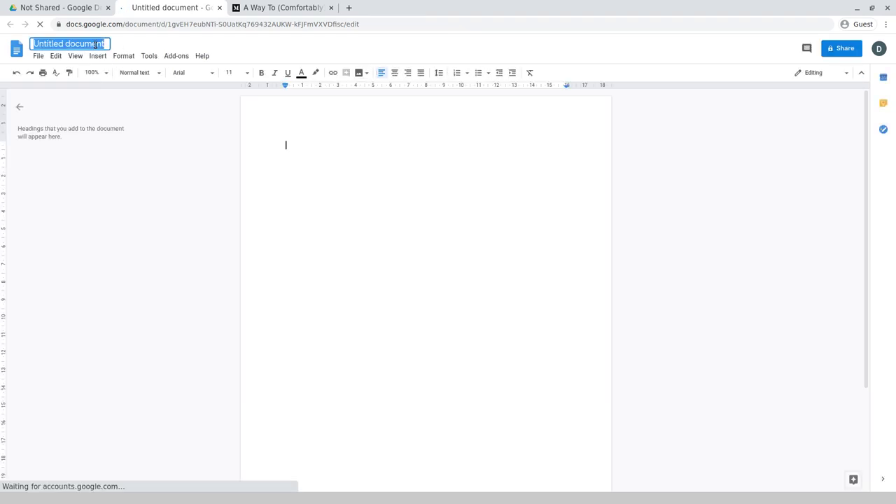
pyautogui.write('My')
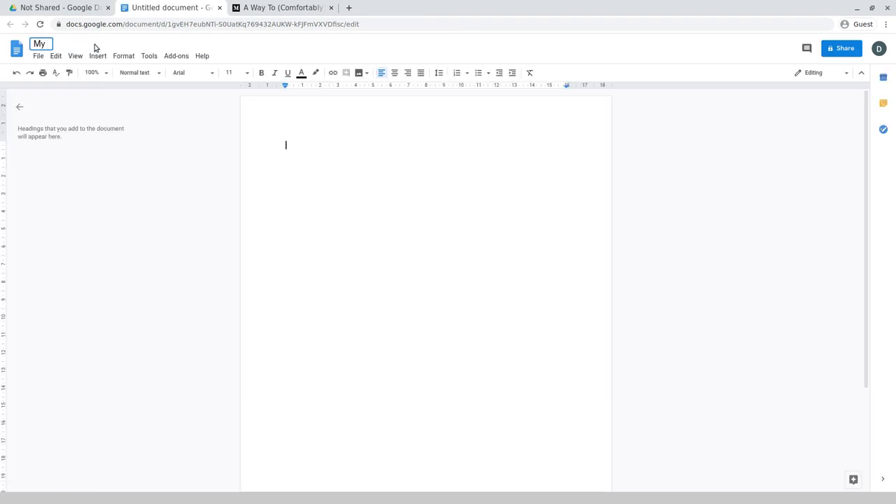
pyautogui.write(' Project')
pyautogui.press('Return')
# - Search 'lorum ipsum', open lipsum.com and select the five generated Lorem Ipsum paragraphs
pyautogui.hotkey('ctrl', 't')
pyautogui.write('lo')
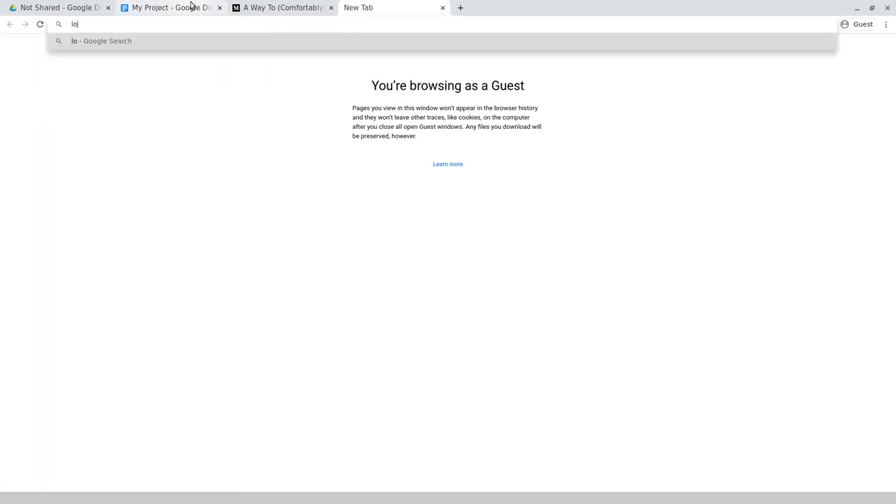
pyautogui.write('rum ipsum')
pyautogui.press('Return')
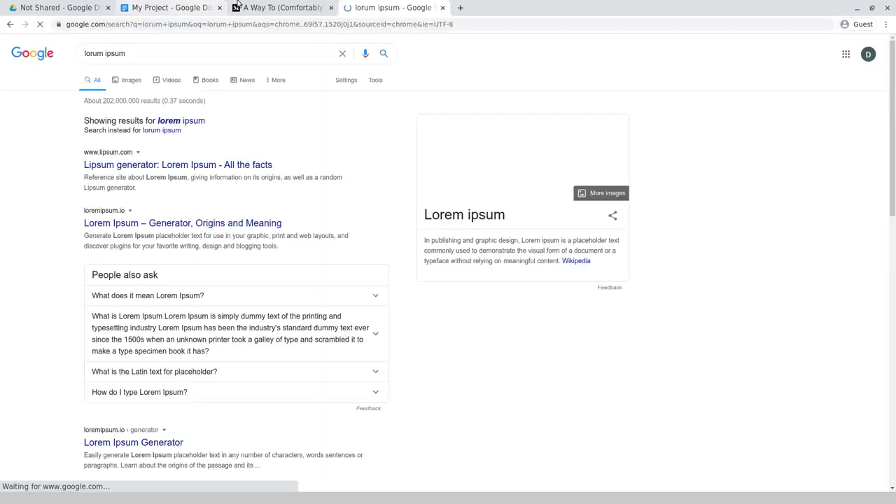
pyautogui.click(109, 168)
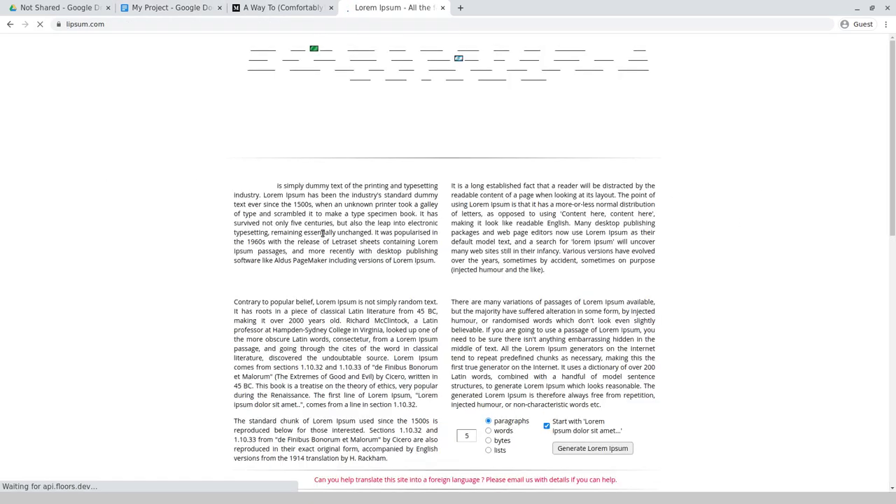
pyautogui.scroll(-3, 455, 259)
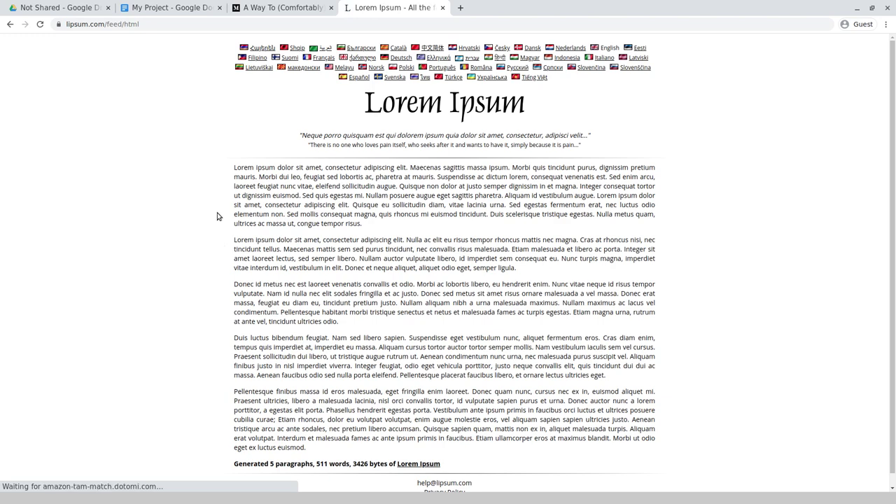
pyautogui.moveTo(235, 217); pyautogui.dragTo(632, 385)
pyautogui.hotkey('ctrl', 'c')
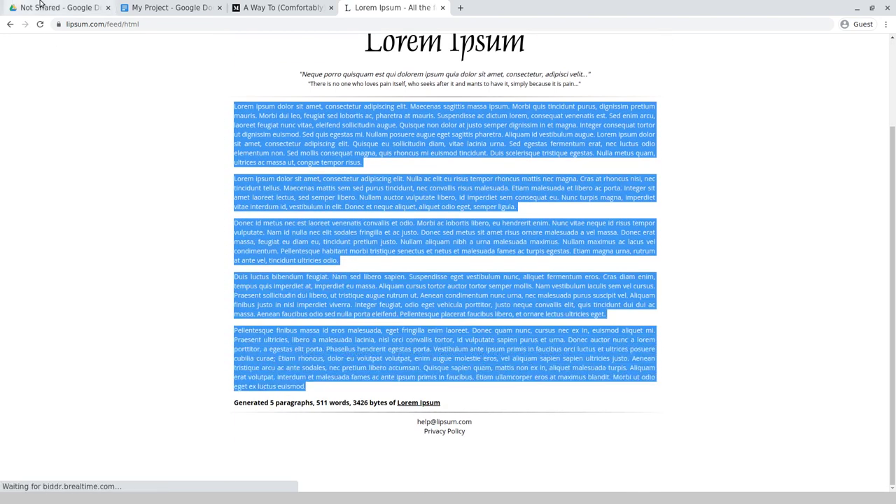
pyautogui.click(145, 5)
# - Paste the Lorem Ipsum text and add a centred 'My Article' heading in Title style above it
pyautogui.hotkey('ctrl', 'v')
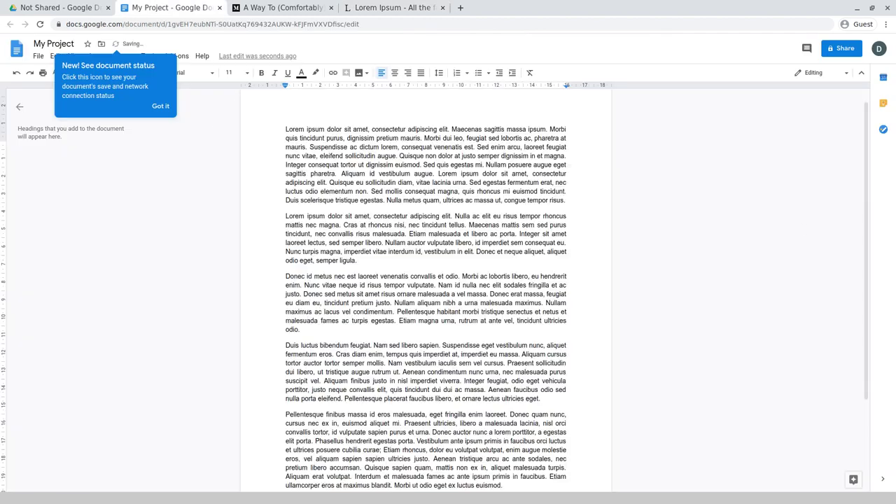
pyautogui.click(283, 147)
pyautogui.press('Return')
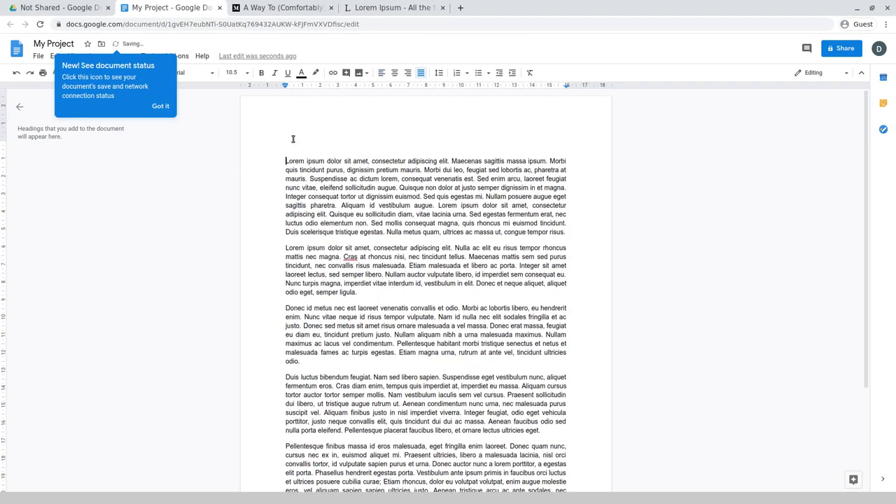
pyautogui.press('Up')
pyautogui.write('My Article')
pyautogui.moveTo(280, 145); pyautogui.dragTo(404, 148)
pyautogui.click(395, 73)
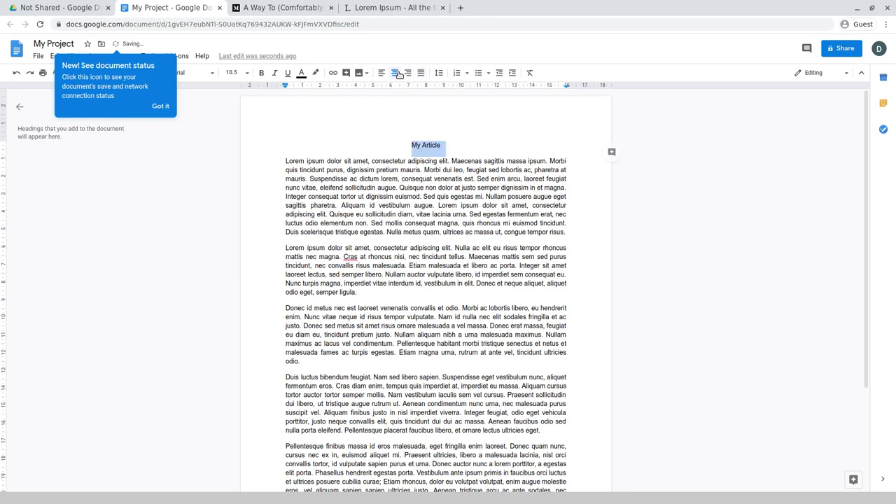
pyautogui.click(168, 107)
pyautogui.click(187, 73)
pyautogui.click(140, 73)
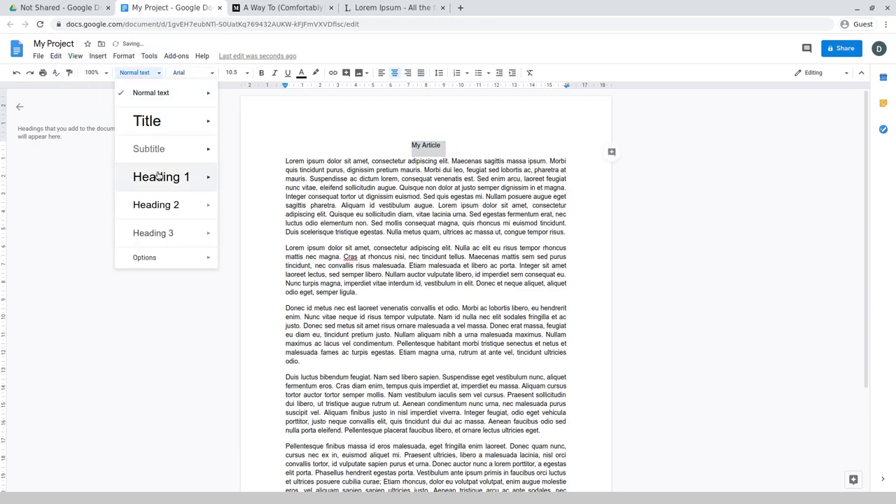
pyautogui.click(155, 123)
pyautogui.click(413, 184)
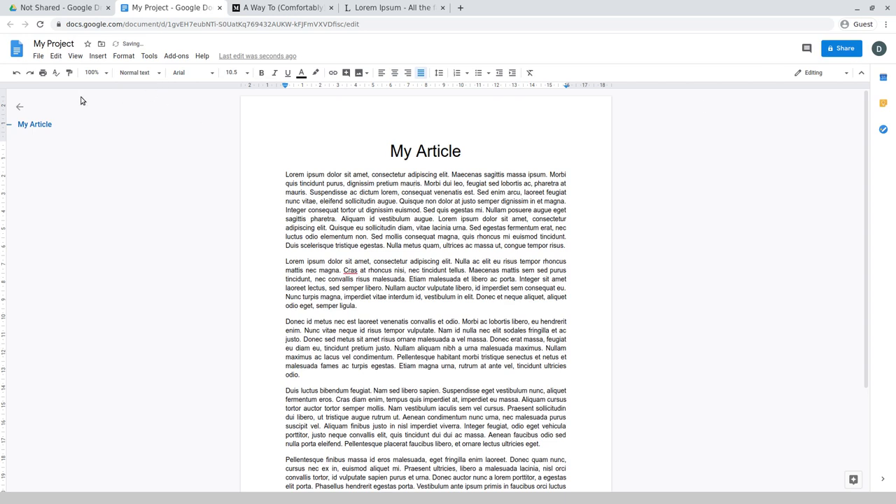
# - Rename the document to 'My article - V1'
pyautogui.click(74, 43)
pyautogui.write('V')
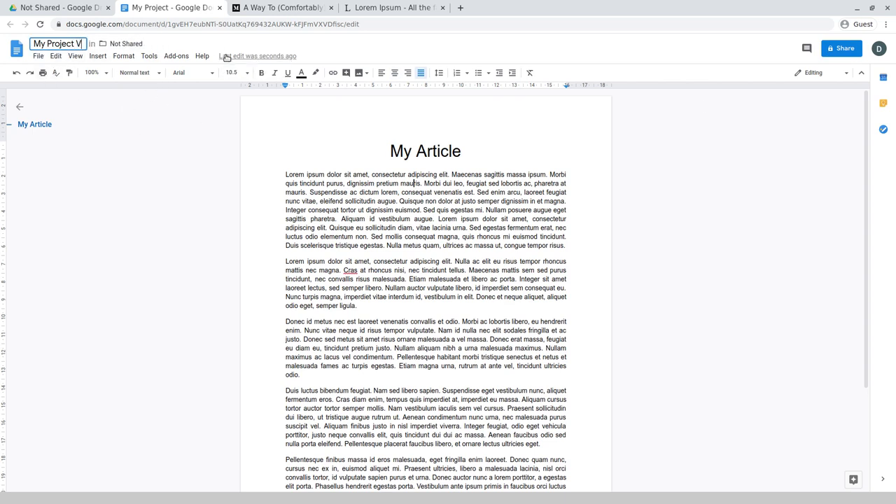
pyautogui.hotkey('ctrl', 'a')
pyautogui.write('My article - V1')
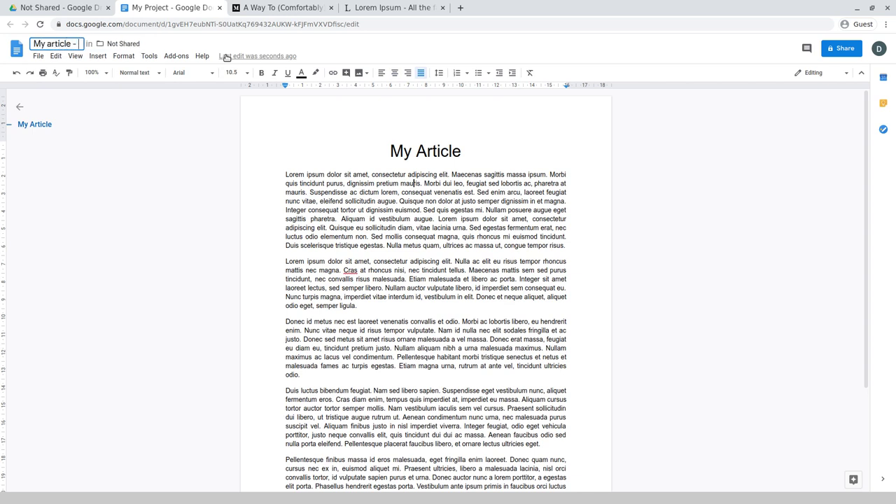
pyautogui.press('Return')
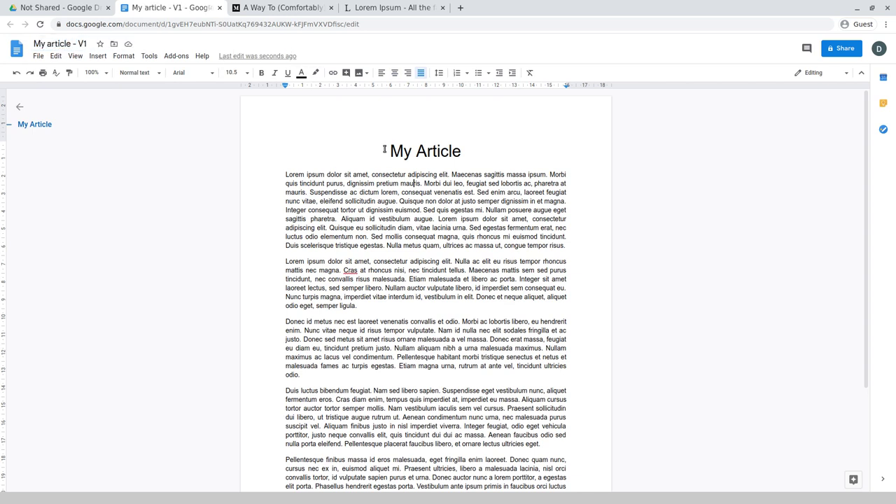
pyautogui.click(43, 56)
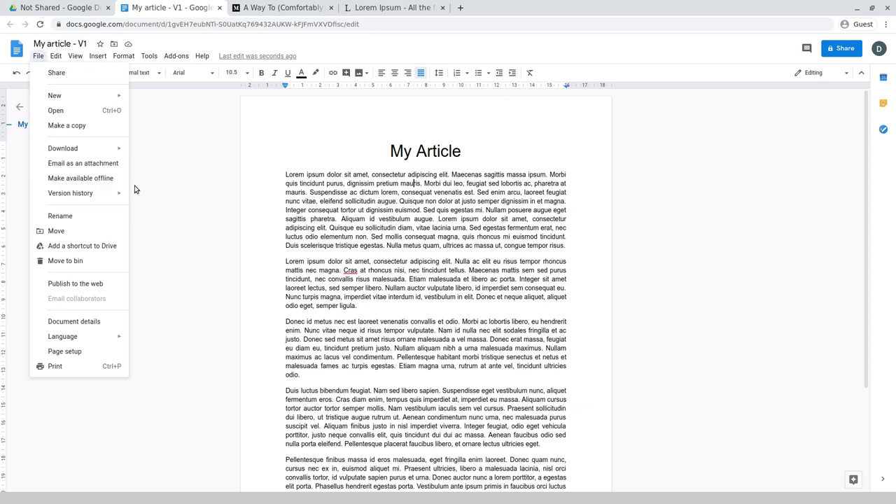
# - Copy My article - V1 into Articles > Shared under the same name, removing the 'Copy of' prefix
pyautogui.moveTo(103, 198)
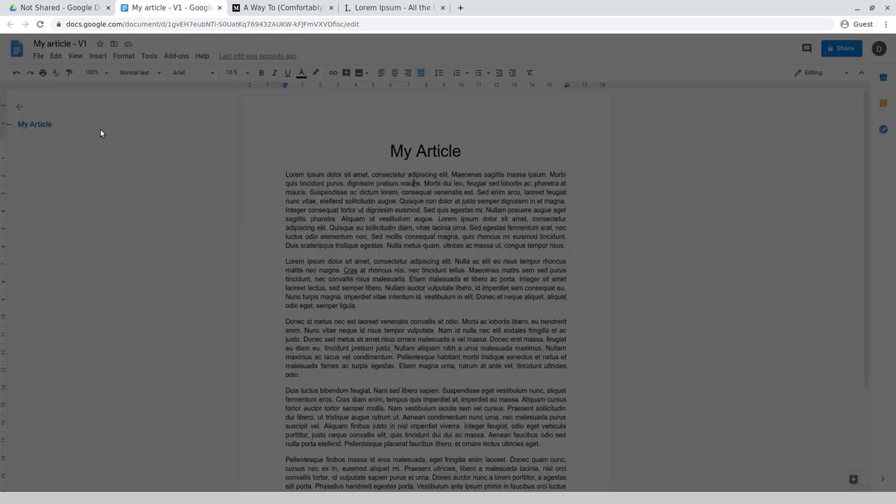
pyautogui.click(98, 126)
pyautogui.press('Home')
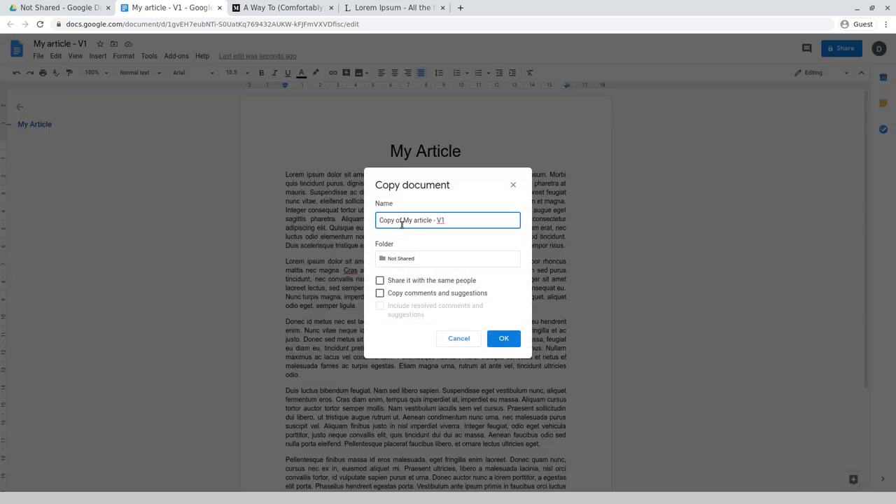
pyautogui.keyDown('shift'); pyautogui.click(402, 222); pyautogui.keyUp('shift')
pyautogui.press('BackSpace')
pyautogui.click(396, 259)
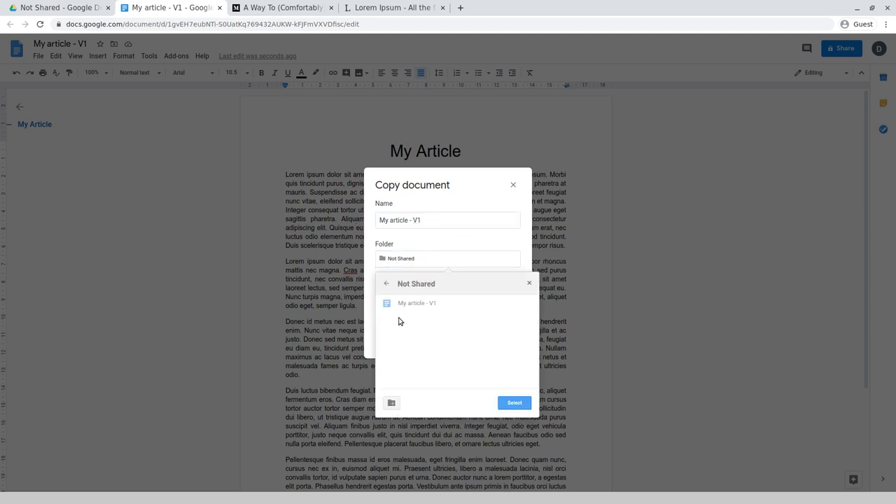
pyautogui.click(386, 284)
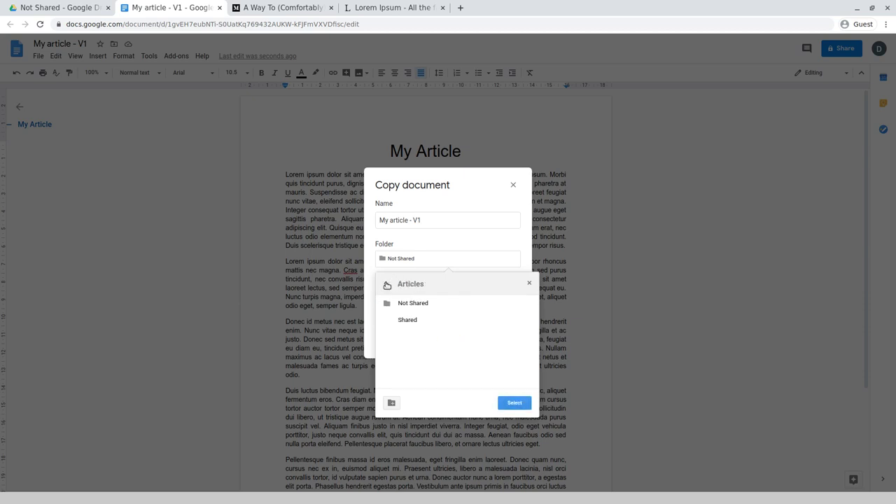
pyautogui.click(529, 321)
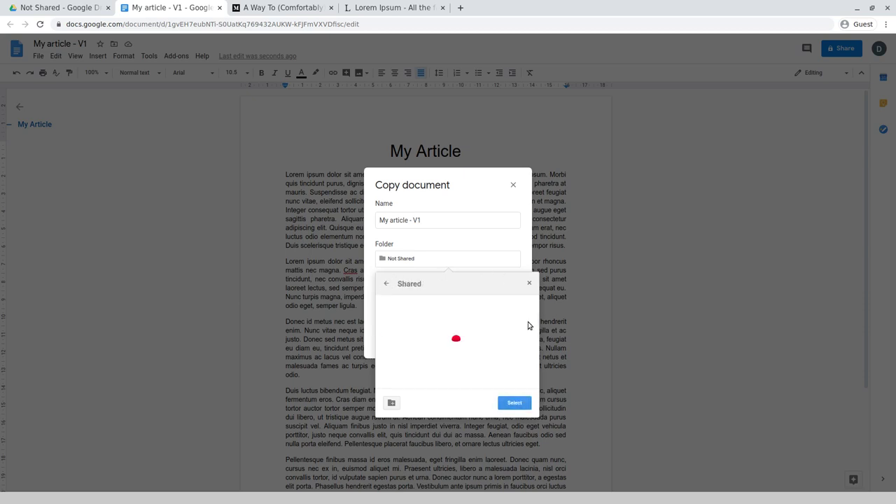
pyautogui.click(511, 403)
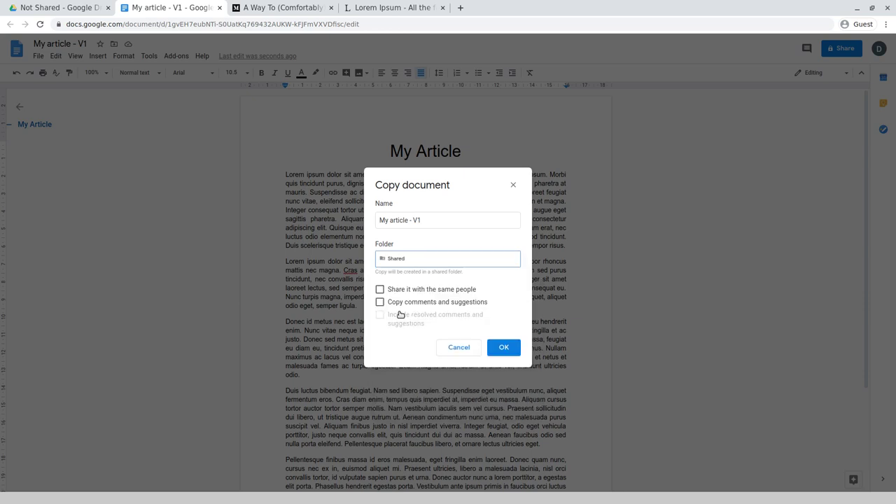
pyautogui.click(498, 348)
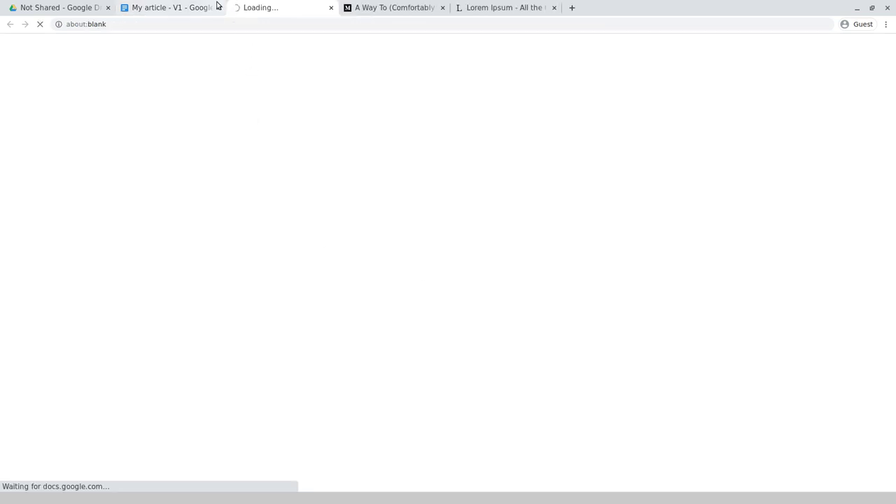
# - Close the original document's tab and select the My article - V1 link to copy
pyautogui.click(217, 8)
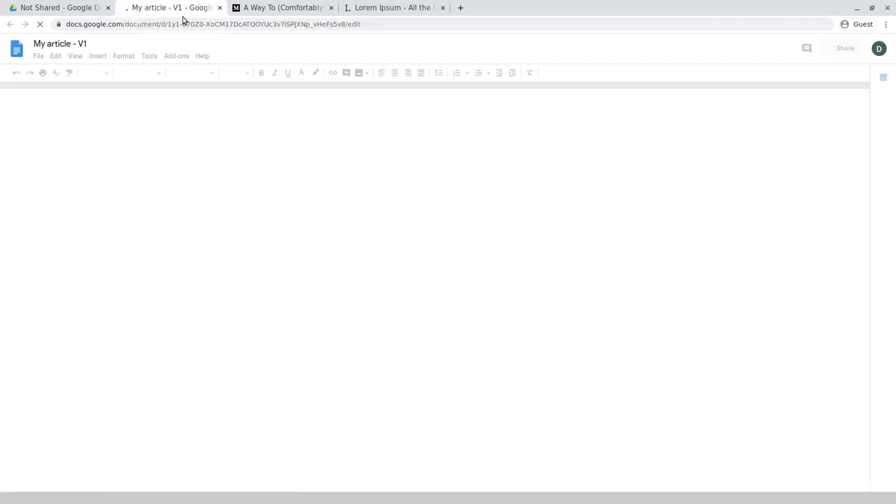
pyautogui.click(319, 24)
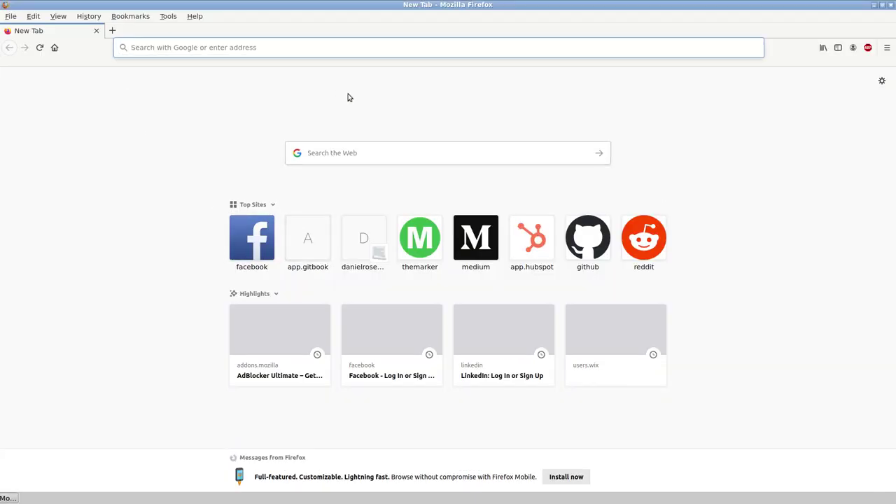
# - Load the pasted My article - V1 link in Firefox and work in its first paragraph
pyautogui.hotkey('ctrl', 'v')
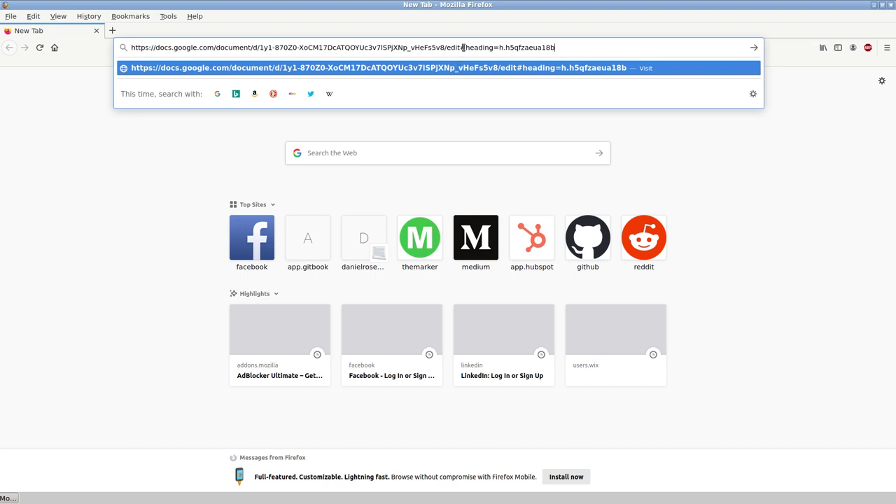
pyautogui.press('Return')
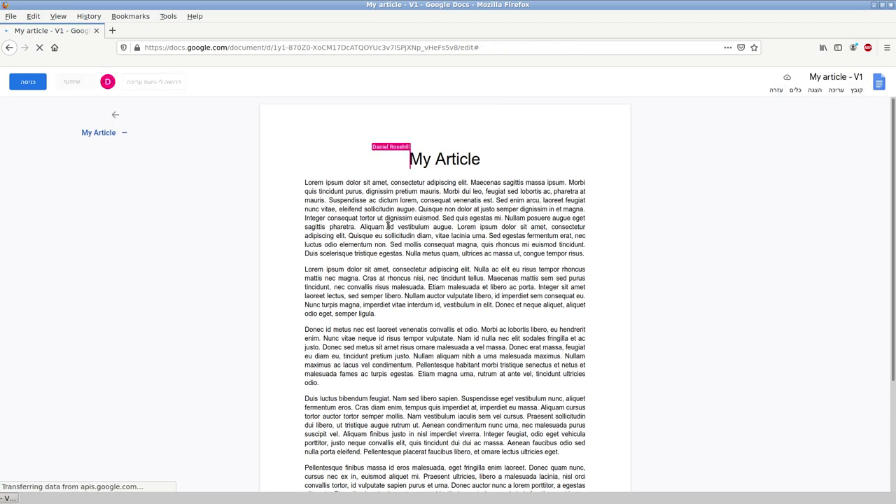
pyautogui.click(305, 184)
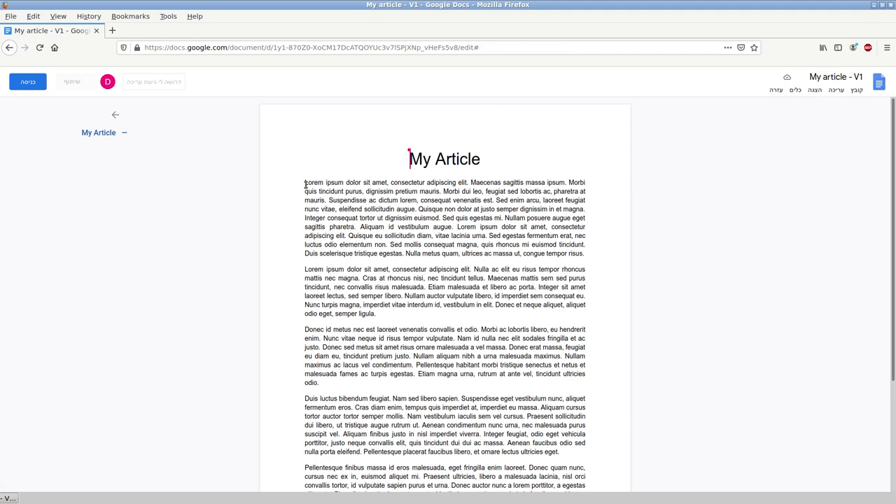
pyautogui.scroll(-4, 468, 254)
pyautogui.scroll(4, 468, 254)
pyautogui.scroll(-1, 486, 180)
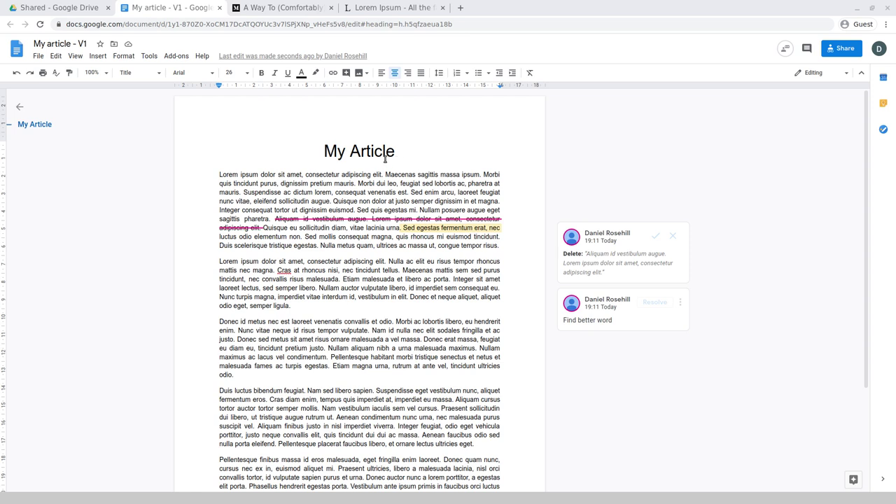
# - Start a copy of V1 and rename it to My article - V2, dropping 'Copy of'
pyautogui.click(37, 56)
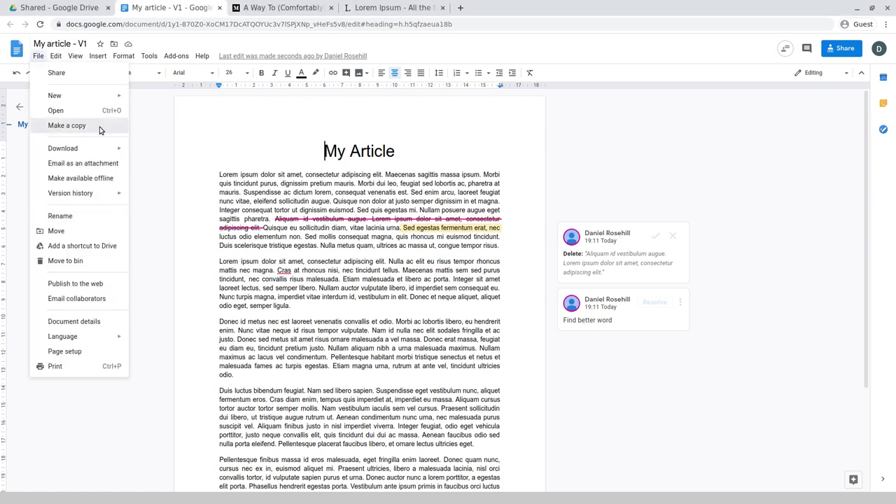
pyautogui.click(100, 126)
pyautogui.click(411, 217)
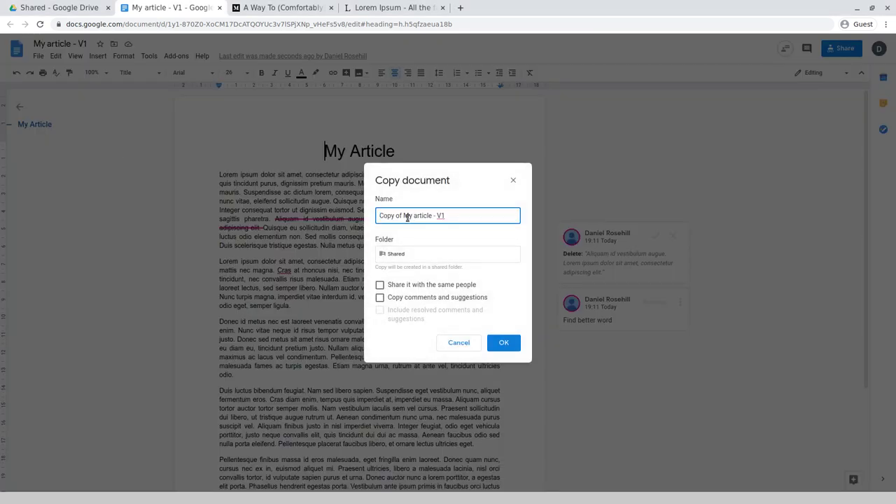
pyautogui.moveTo(404, 215); pyautogui.dragTo(348, 212)
pyautogui.press('BackSpace')
pyautogui.click(475, 220)
# - Place the copy in Not Shared with comments, suggestions and resolved items but no sharing
pyautogui.click(390, 256)
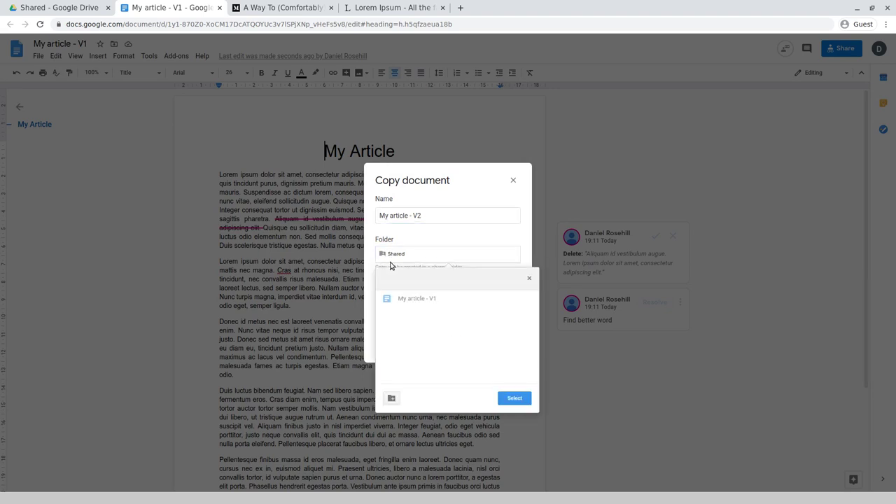
pyautogui.click(386, 279)
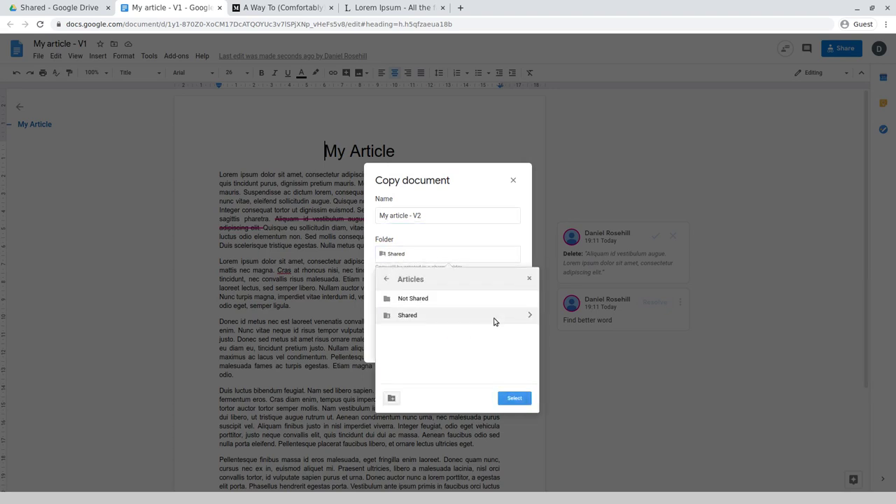
pyautogui.click(527, 300)
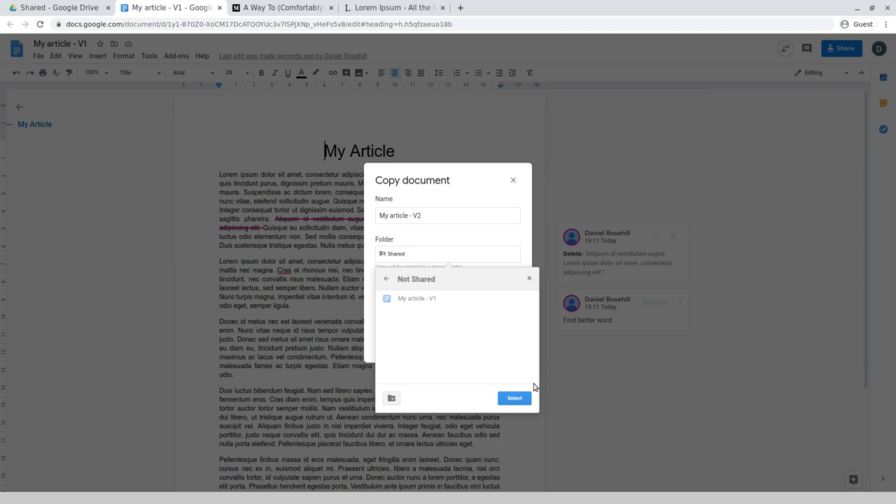
pyautogui.click(512, 401)
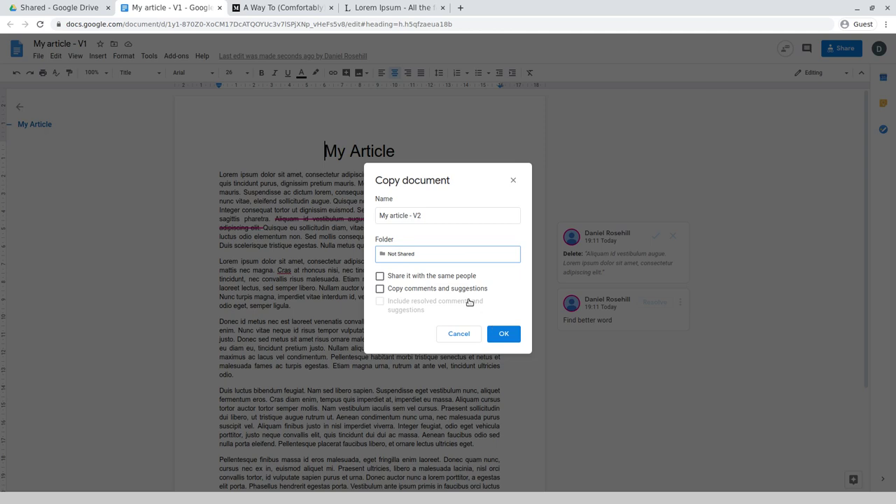
pyautogui.click(411, 294)
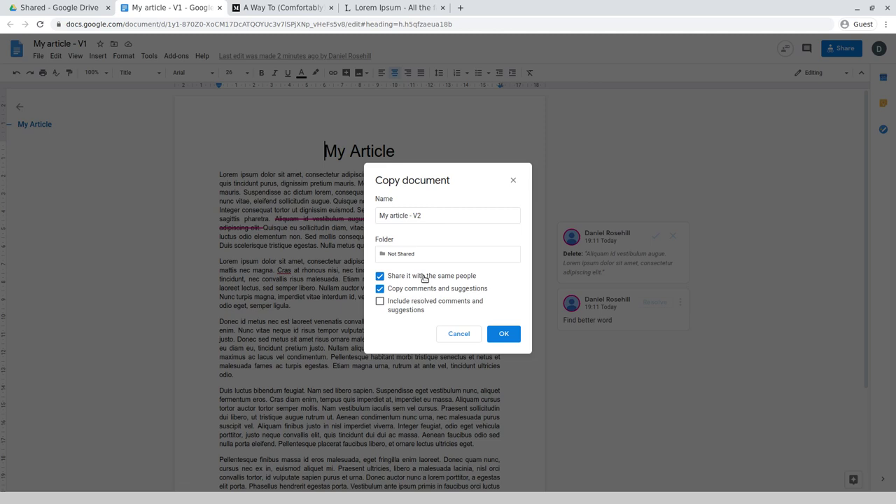
pyautogui.click(423, 278)
pyautogui.click(395, 311)
pyautogui.click(509, 341)
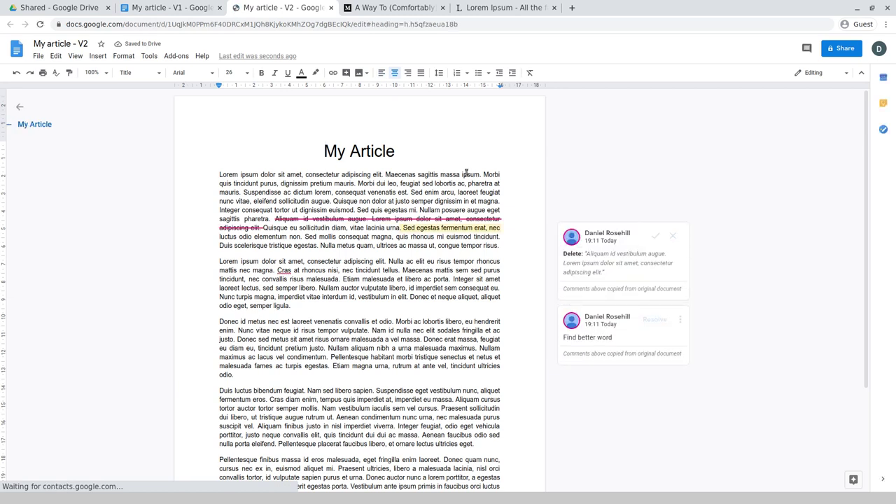
# - Close the V1 tab, resolve the 'Find better word' comment and accept the suggested deletion
pyautogui.click(217, 7)
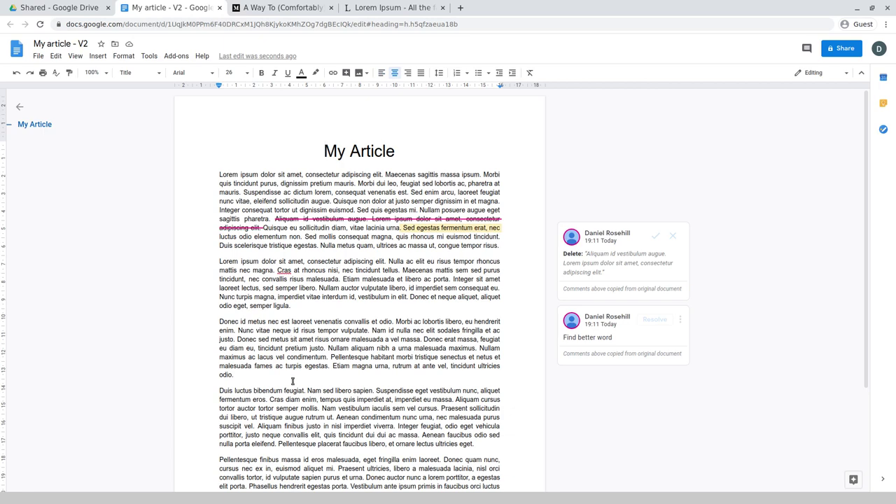
pyautogui.click(836, 51)
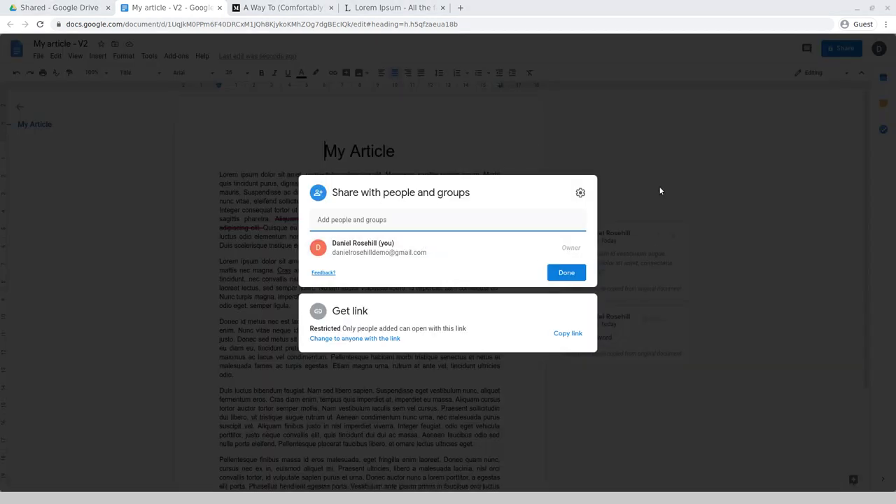
pyautogui.click(698, 173)
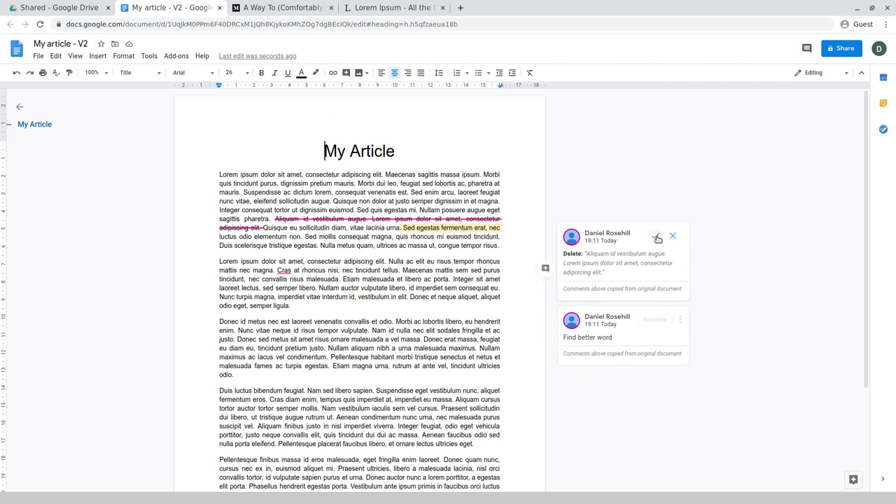
pyautogui.click(653, 320)
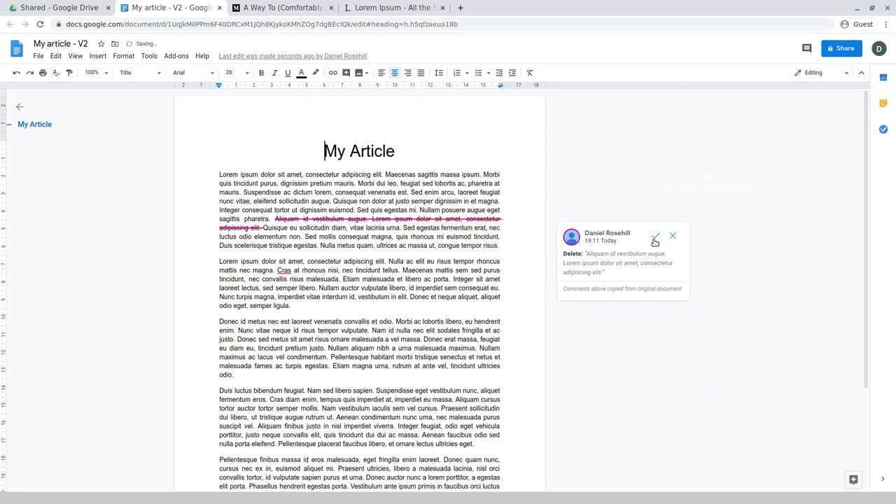
pyautogui.click(655, 240)
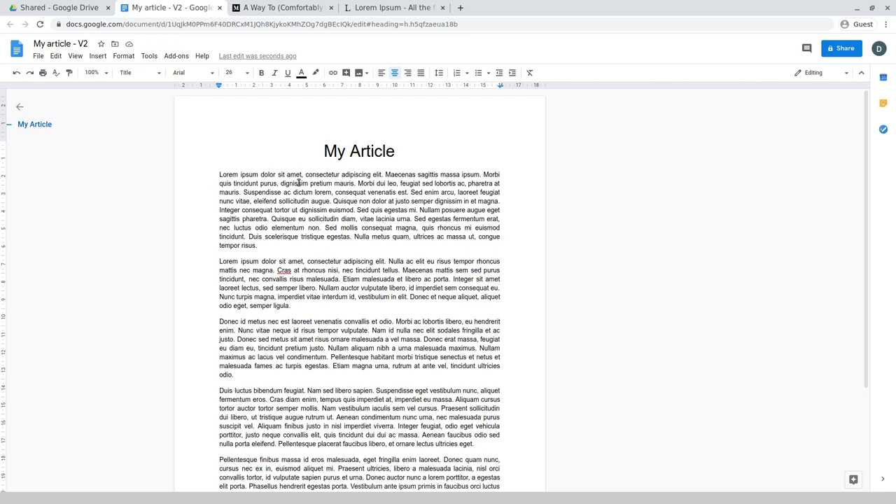
# - Edit the text so 'Sed' reads 'Sddged' and add 'Fsfsf' to the second paragraph
pyautogui.moveTo(240, 175); pyautogui.dragTo(365, 175)
pyautogui.click(328, 227)
pyautogui.write('ddg')
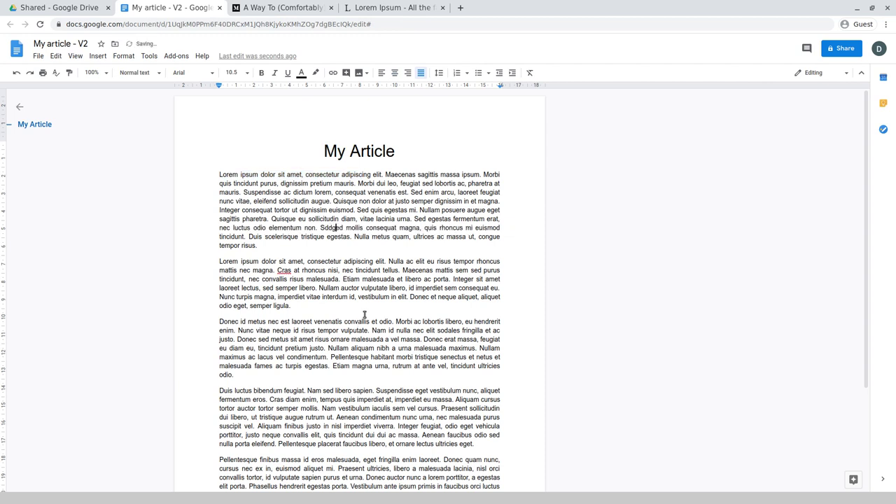
pyautogui.click(360, 310)
pyautogui.write('Fsfsf')
# - Copy V2 as My article - V3 into Articles > Shared, without comments or sharing
pyautogui.click(38, 56)
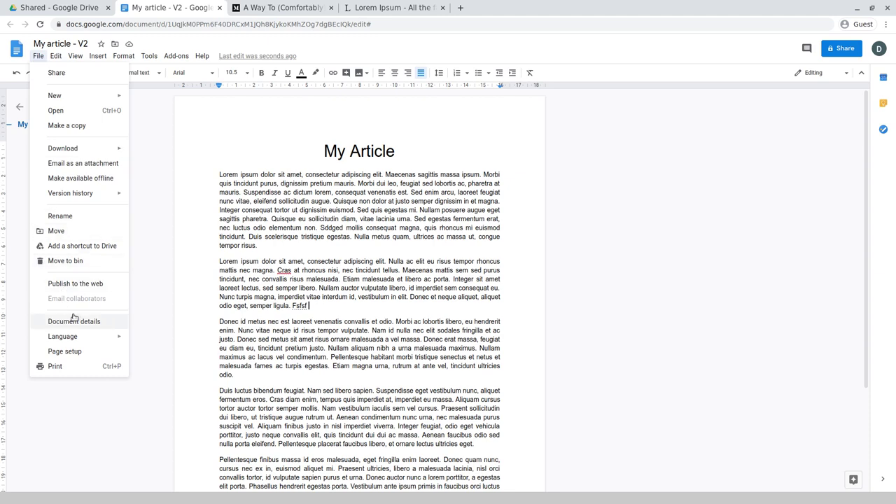
pyautogui.click(91, 126)
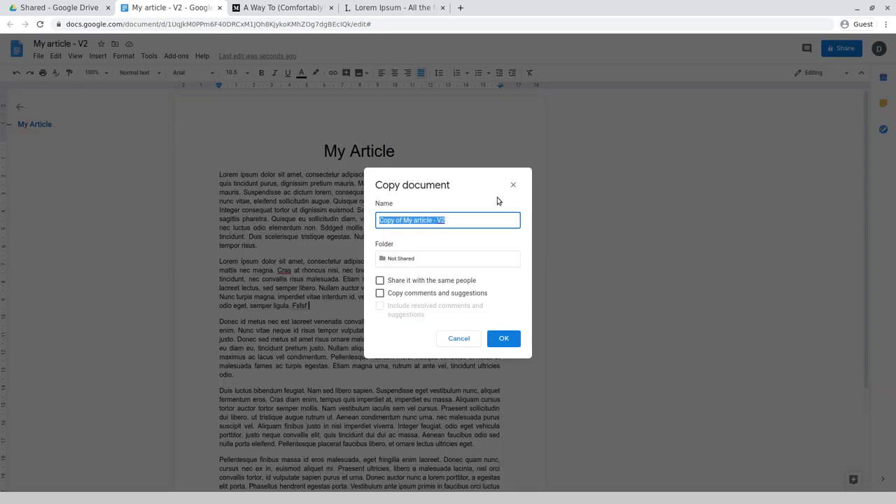
pyautogui.click(405, 219)
pyautogui.moveTo(403, 219); pyautogui.dragTo(289, 217)
pyautogui.press('BackSpace')
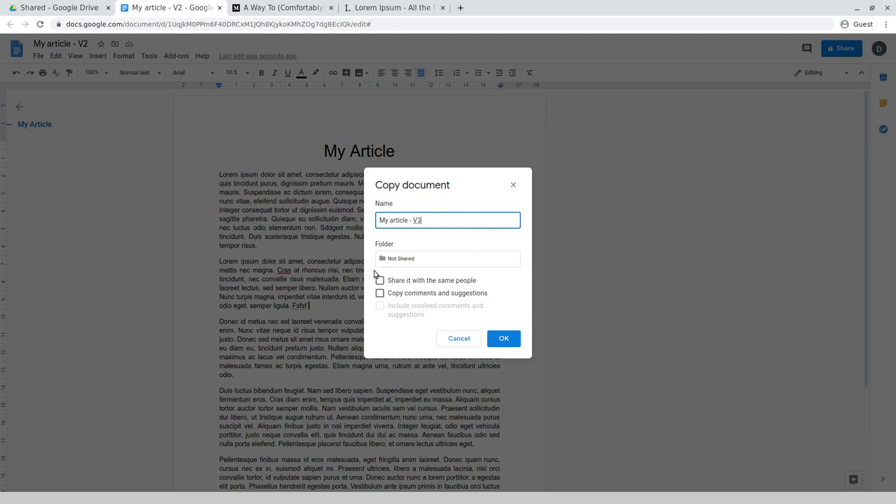
pyautogui.click(383, 258)
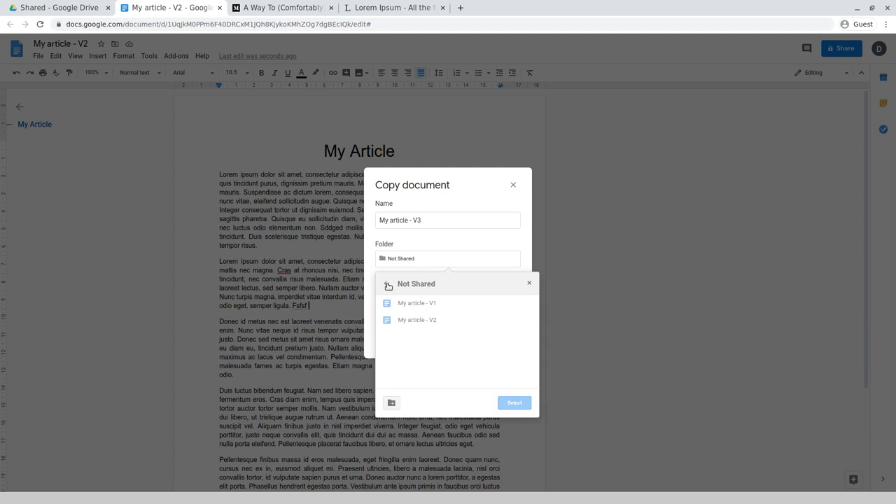
pyautogui.click(386, 284)
pyautogui.click(527, 322)
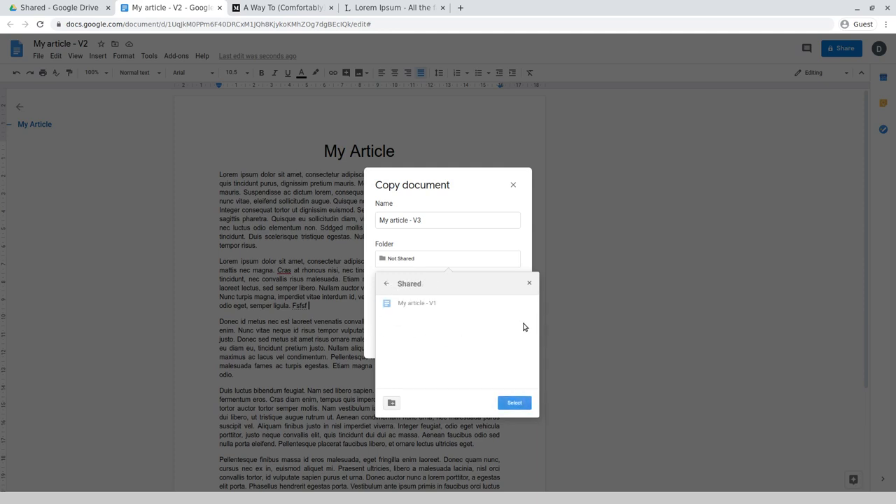
pyautogui.click(521, 403)
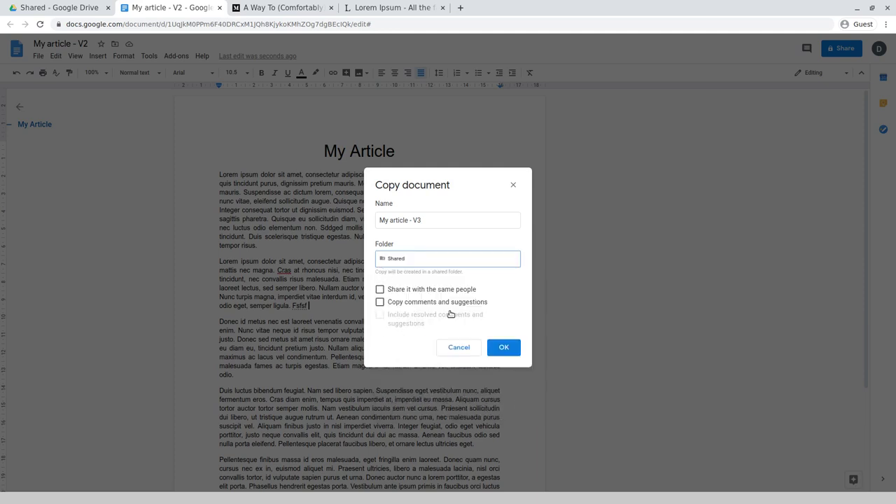
pyautogui.click(507, 347)
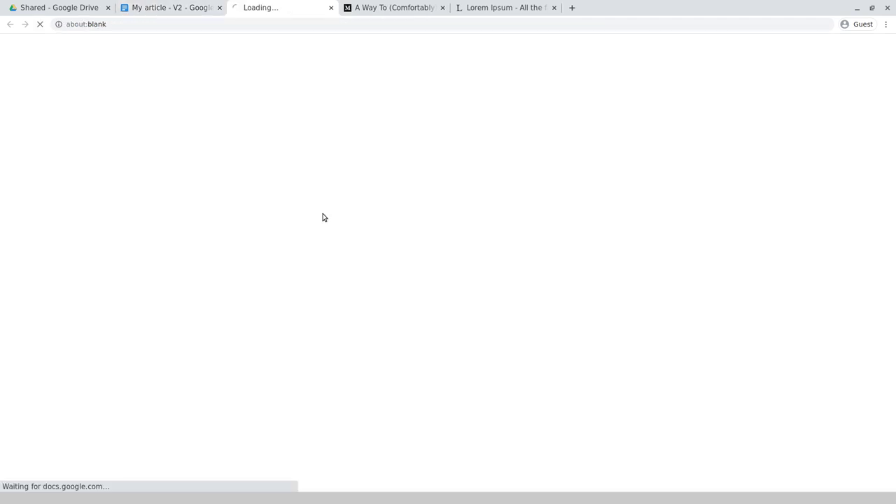
# - Close the V2 tab and navigate Drive from Clients through Test_Client and Articles into Not Shared
pyautogui.click(220, 7)
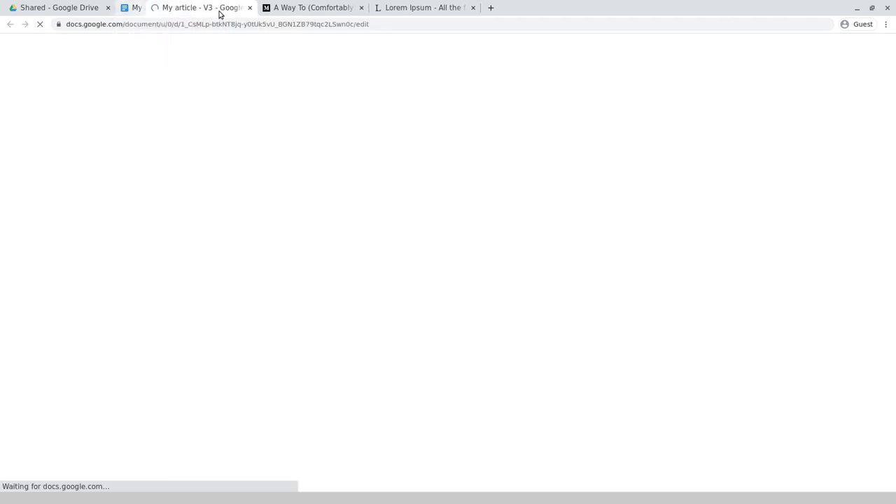
pyautogui.click(91, 7)
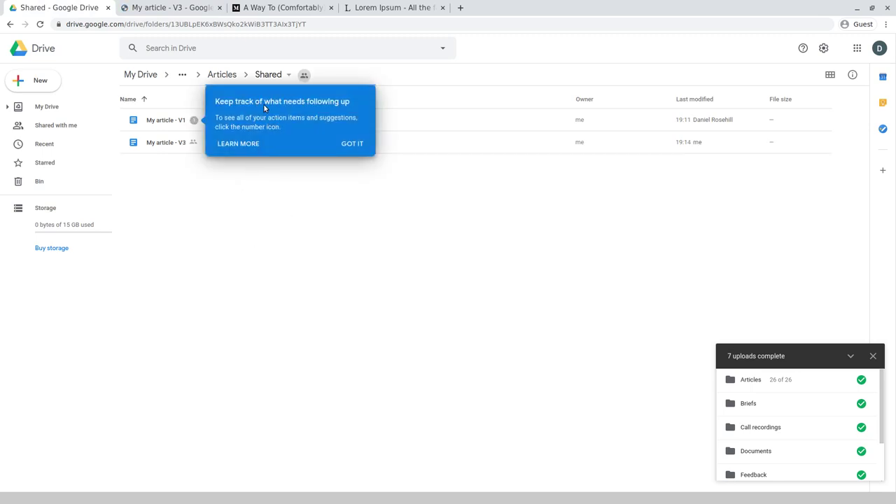
pyautogui.click(354, 144)
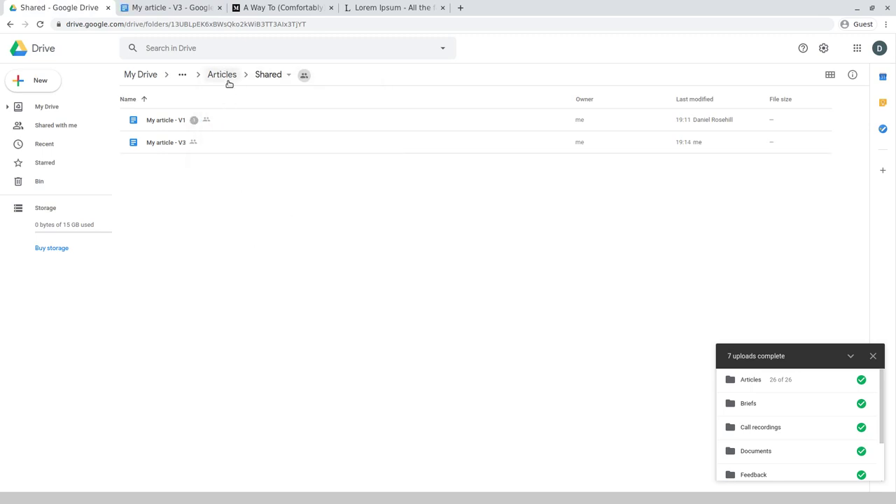
pyautogui.click(228, 79)
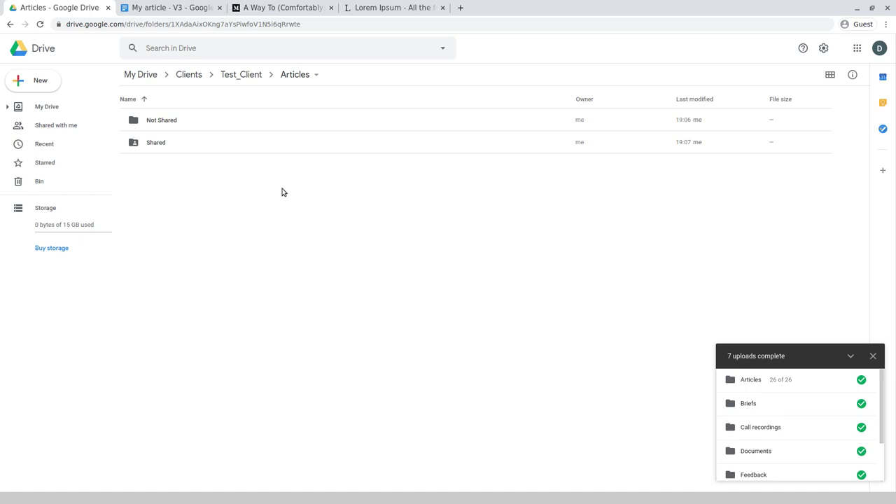
pyautogui.click(184, 75)
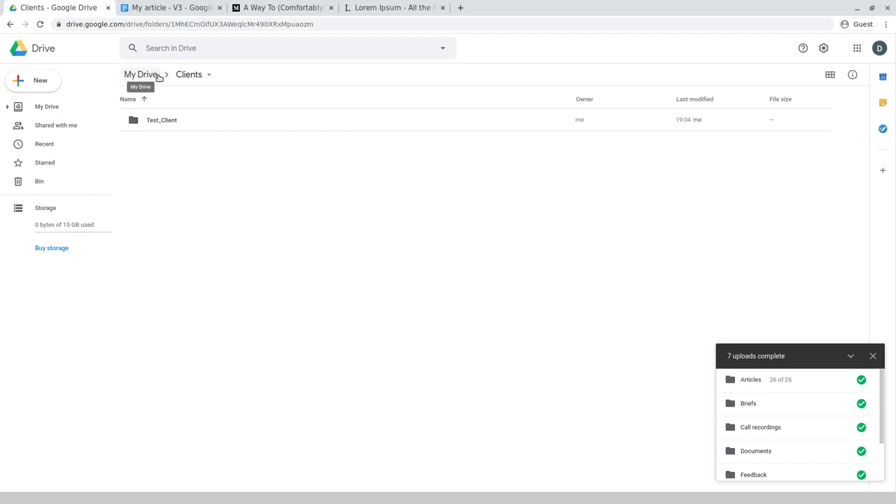
pyautogui.doubleClick(172, 128)
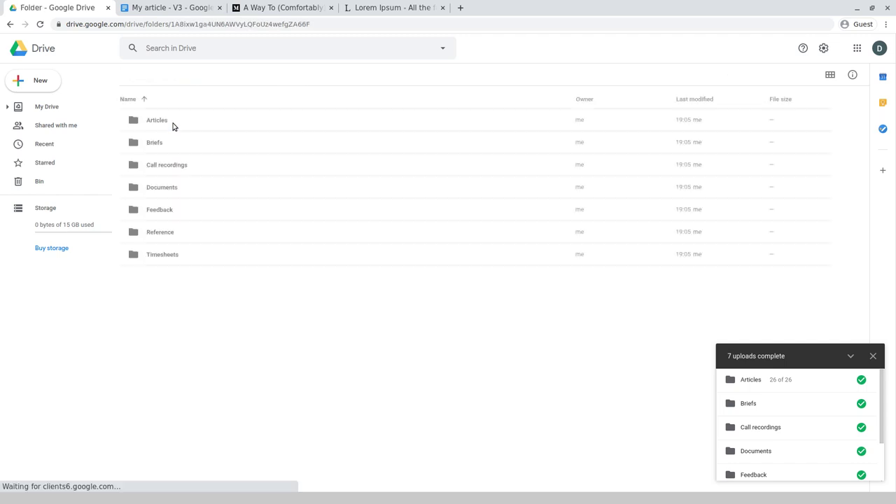
pyautogui.doubleClick(168, 121)
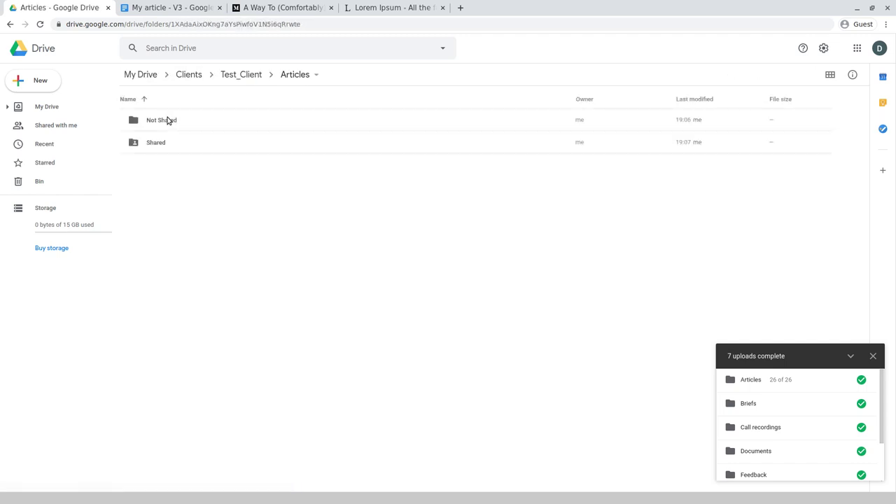
pyautogui.doubleClick(168, 121)
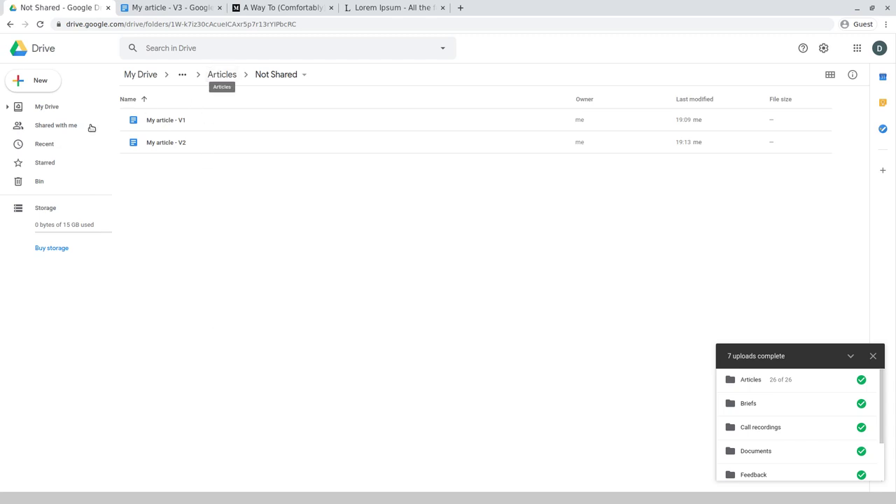
# - Create a new folder named 'White paper drafts' in Not Shared
pyautogui.click(41, 80)
pyautogui.click(60, 89)
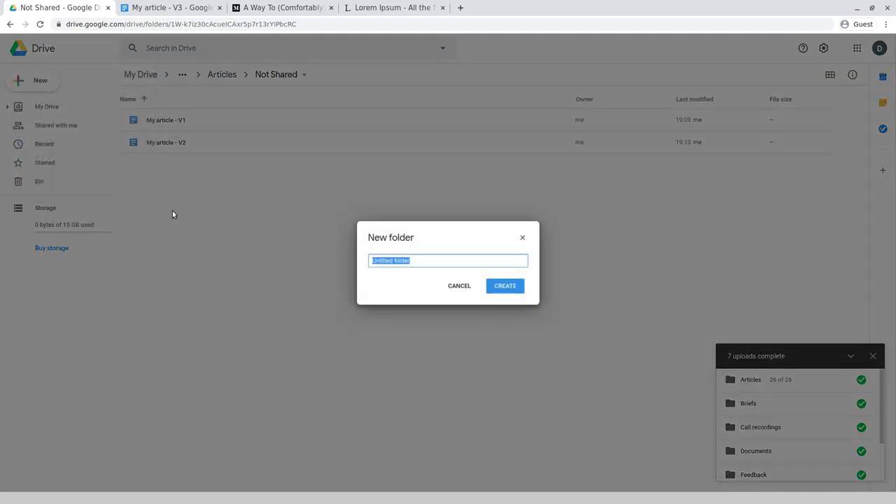
pyautogui.write('Wi')
pyautogui.hotkey('ctrl', 'z')
pyautogui.write('White pa')
pyautogui.press('BackSpace')
pyautogui.press('BackSpace')
pyautogui.press('BackSpace')
pyautogui.press('BackSpace')
pyautogui.press('BackSpace')
pyautogui.write('hite paper draft')
pyautogui.press('Return')
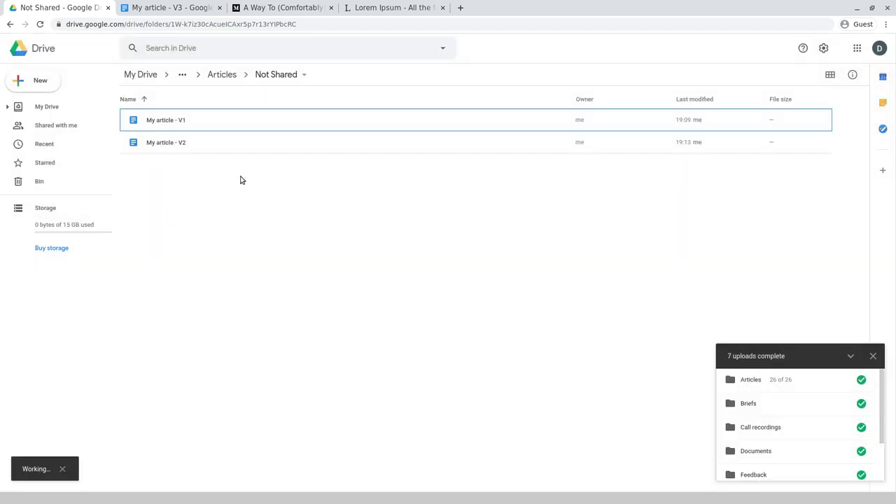
# - Move My article - V1 and V2 together into the White paper drafts folder
pyautogui.click(200, 145)
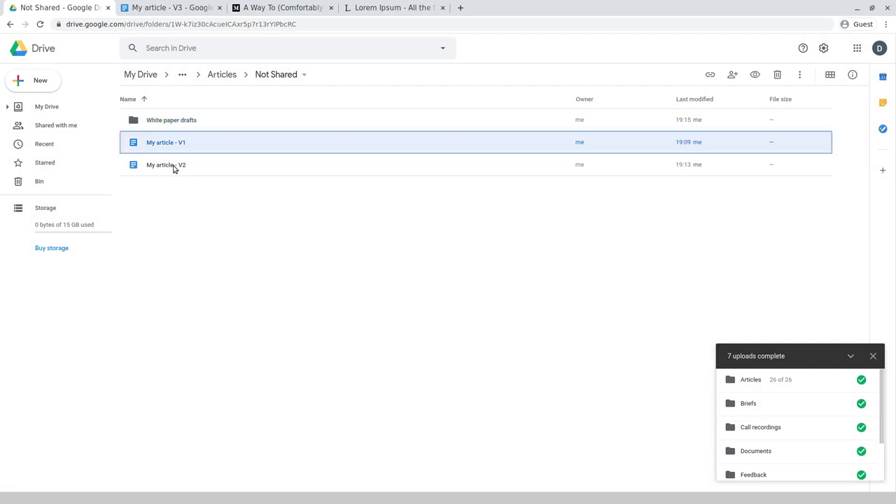
pyautogui.keyDown('shift'); pyautogui.click(174, 165); pyautogui.keyUp('shift')
pyautogui.moveTo(171, 144); pyautogui.dragTo(172, 126)
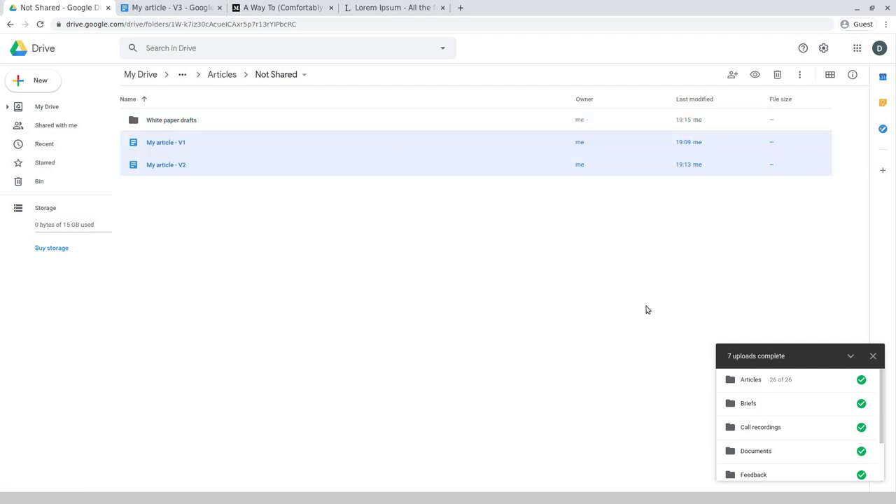
pyautogui.click(172, 128)
pyautogui.click(171, 5)
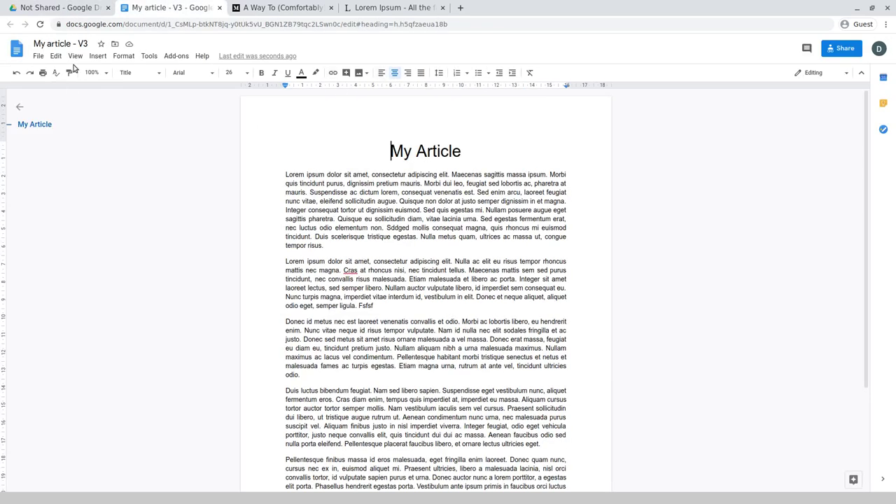
# - View the V3 article's version history, then return to the Not Shared Drive tab
pyautogui.click(38, 57)
pyautogui.moveTo(86, 193)
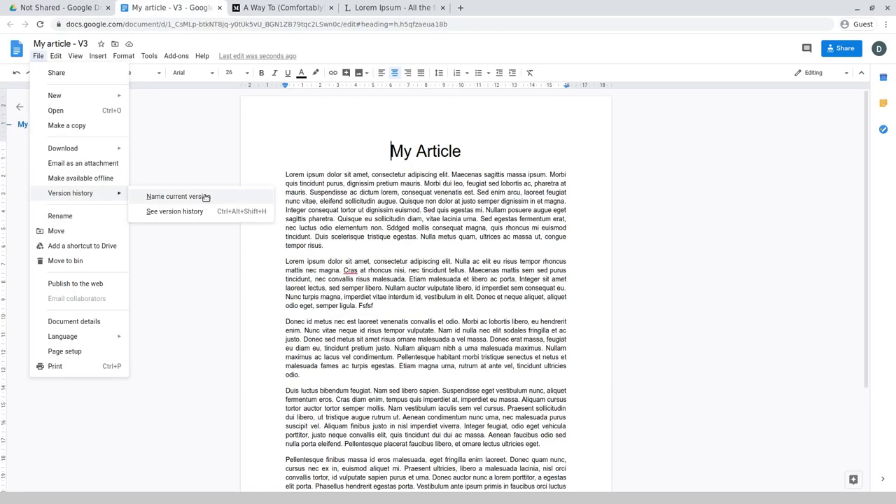
pyautogui.click(189, 211)
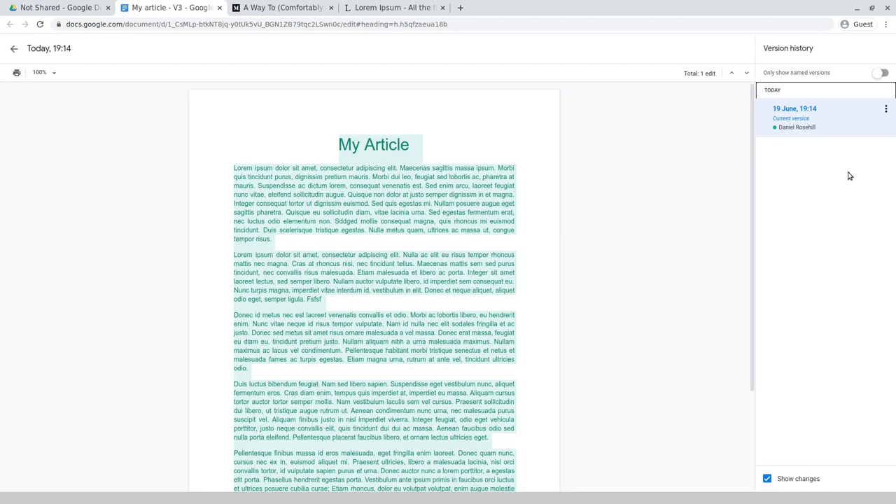
pyautogui.click(79, 6)
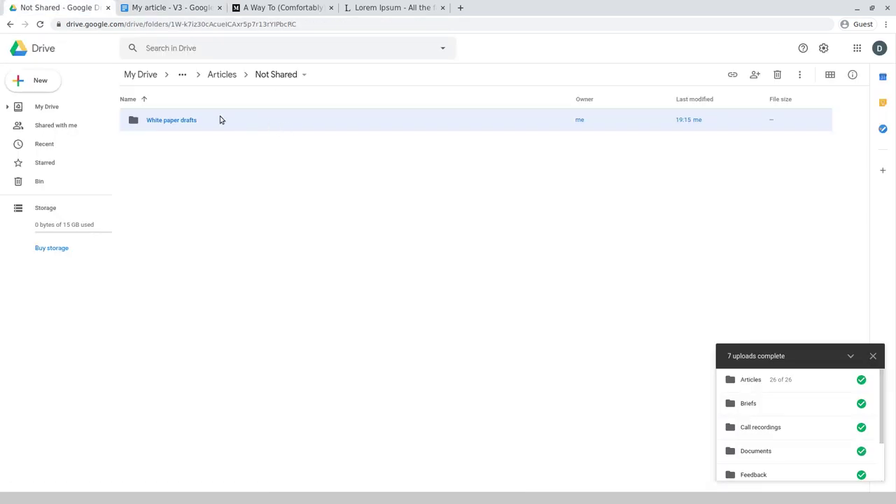
# - Rename My article - V2 in White paper drafts to 'My article - V2 - client comments', then return to Not Shared
pyautogui.doubleClick(168, 119)
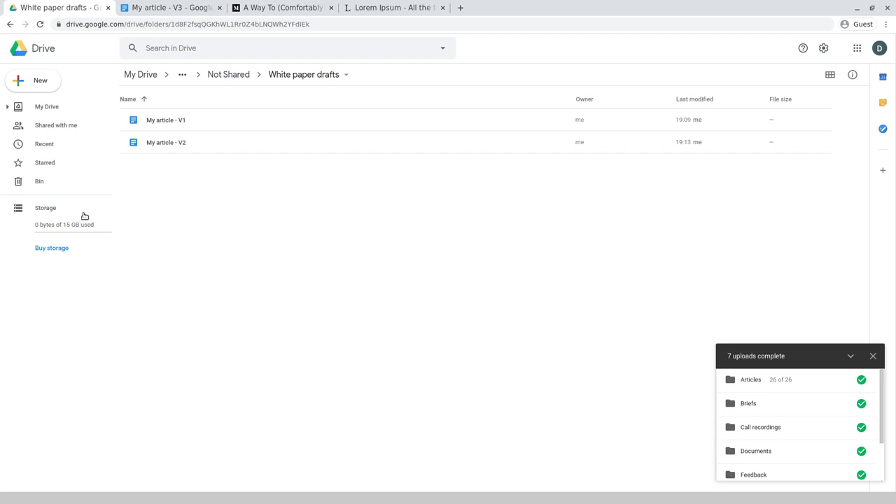
pyautogui.rightClick(237, 144)
pyautogui.click(281, 267)
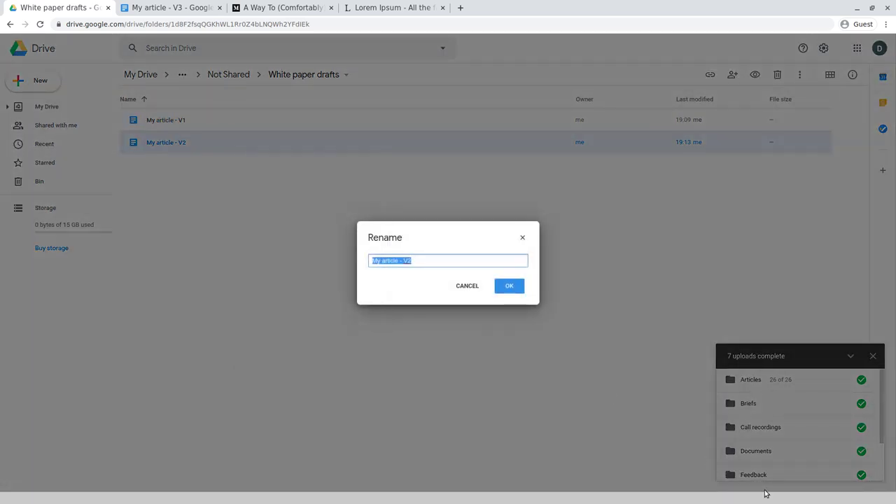
pyautogui.press('End')
pyautogui.write('V3')
pyautogui.press('BackSpace')
pyautogui.press('BackSpace')
pyautogui.press('BackSpace')
pyautogui.write('- client comments')
pyautogui.press('Return')
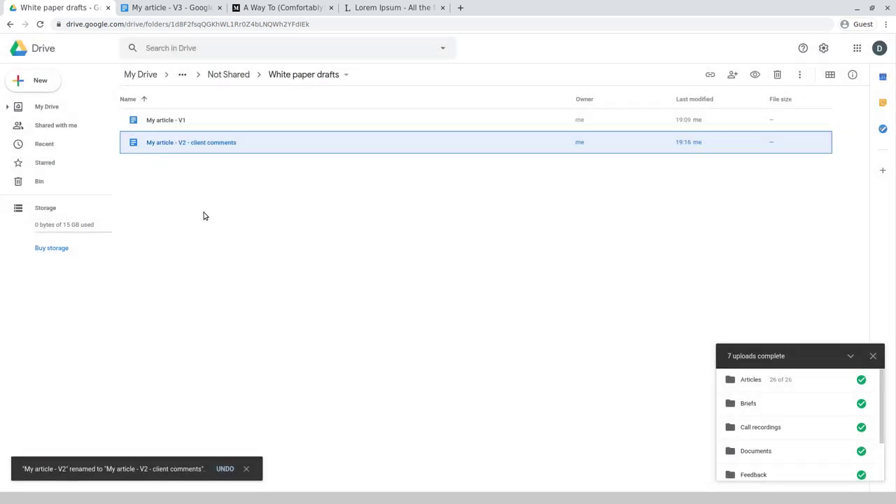
pyautogui.rightClick(211, 148)
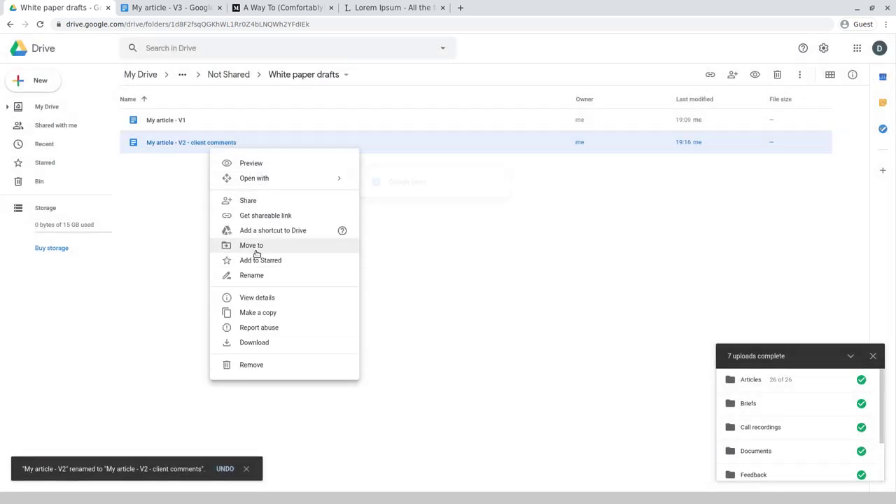
pyautogui.click(537, 251)
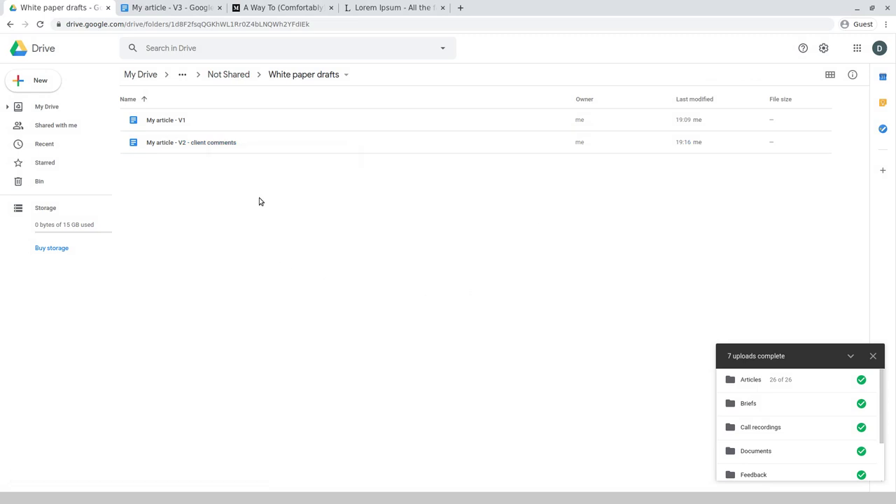
pyautogui.click(222, 77)
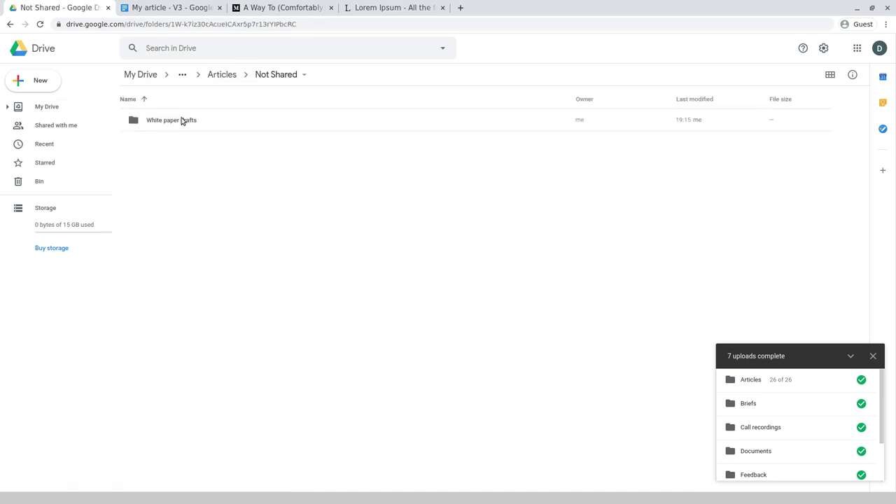
# - Download the White paper drafts folder as a zip file
pyautogui.rightClick(190, 120)
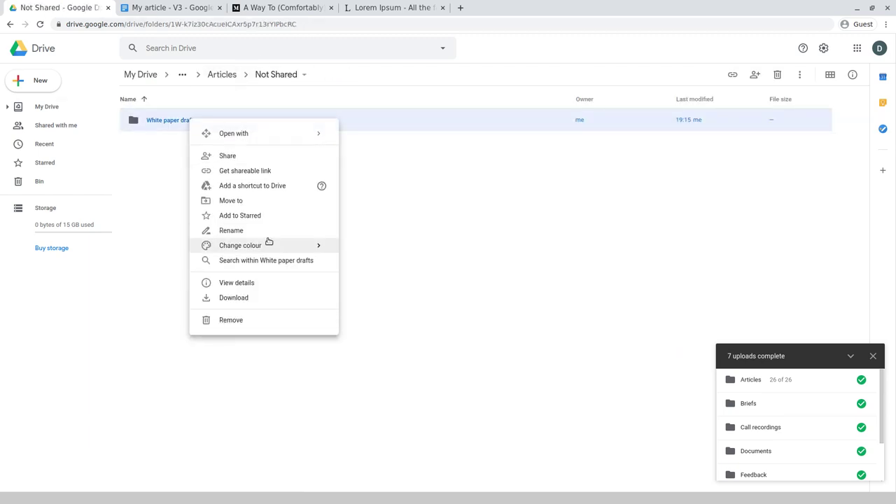
pyautogui.click(285, 299)
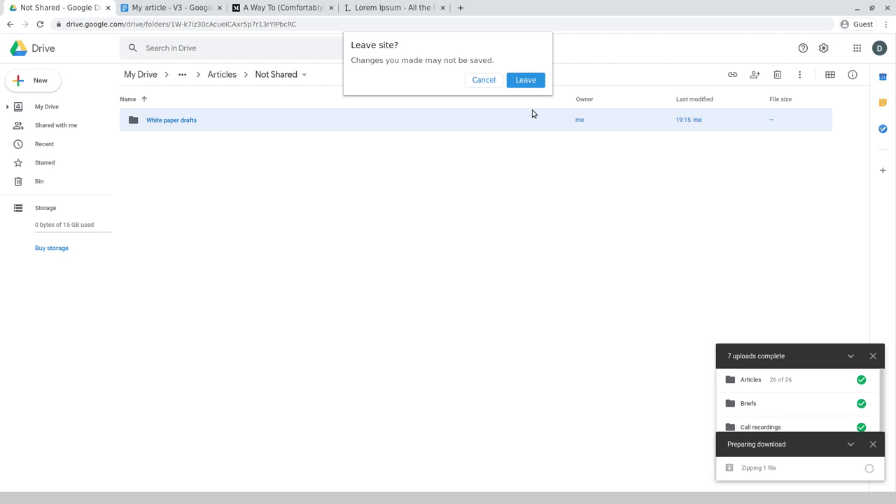
# - Stay on the Drive page, then point the tab to the personal website address
pyautogui.click(477, 80)
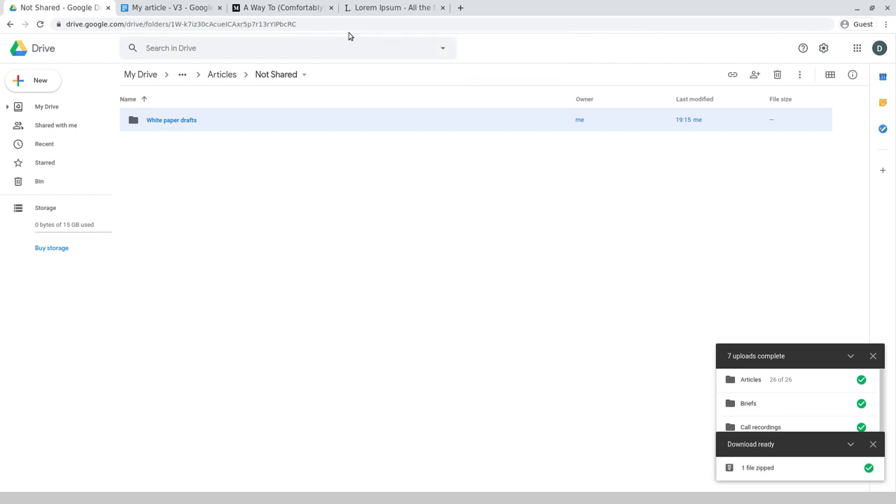
pyautogui.click(348, 23)
pyautogui.write('danielrosehill.co')
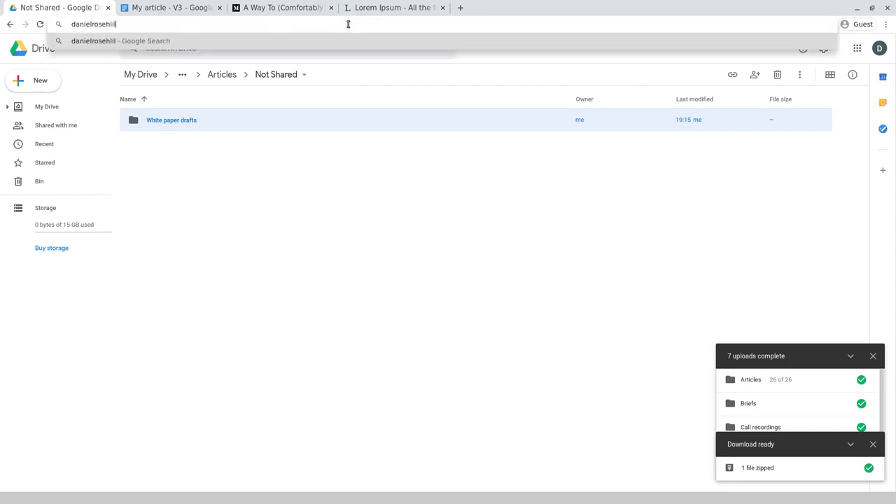
pyautogui.write('.il')
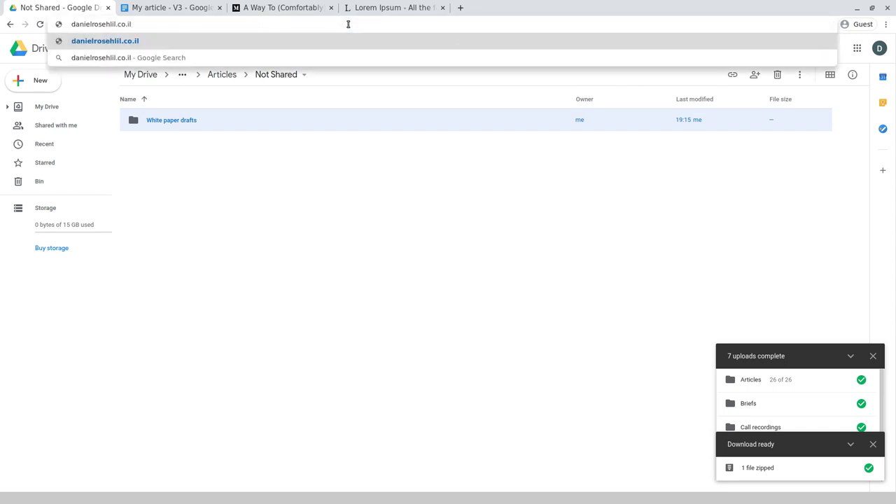
pyautogui.press('Return')
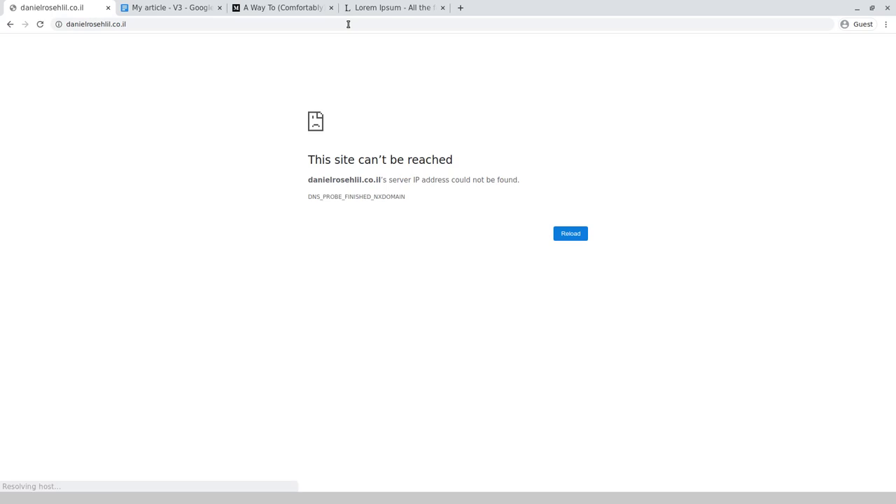
# - Re-enter the personal website address to load it again
pyautogui.click(322, 23)
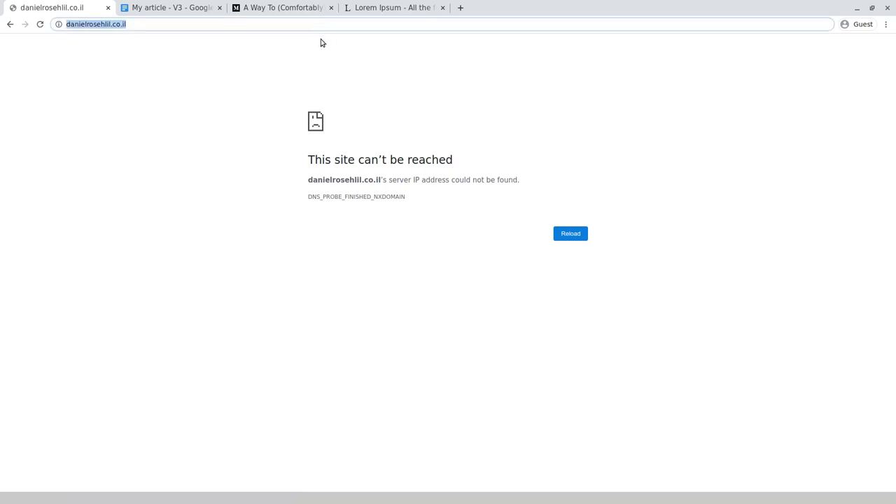
pyautogui.write('danielrosehill.co.il')
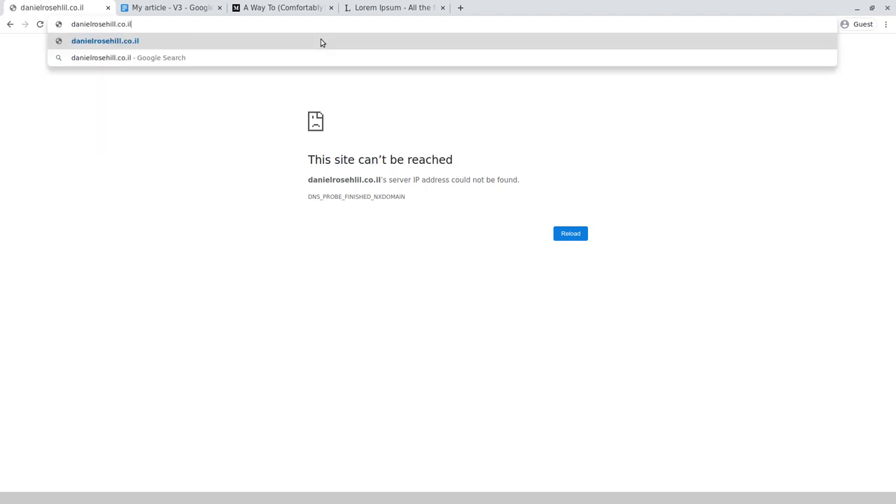
pyautogui.press('Return')
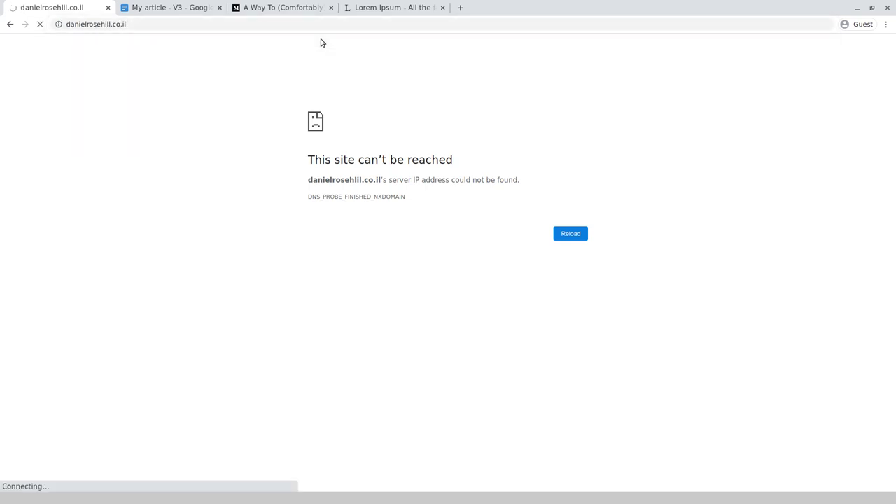